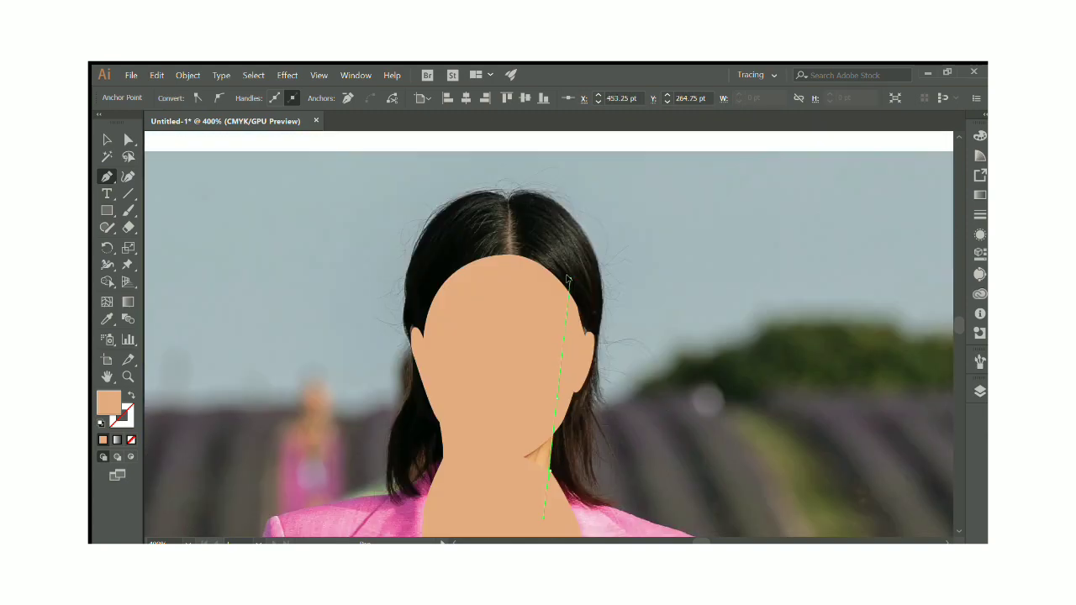
- Finish the face outline, then trace the neck below the chin as a closed skin-tone shape
click(567, 279)
click(549, 469)
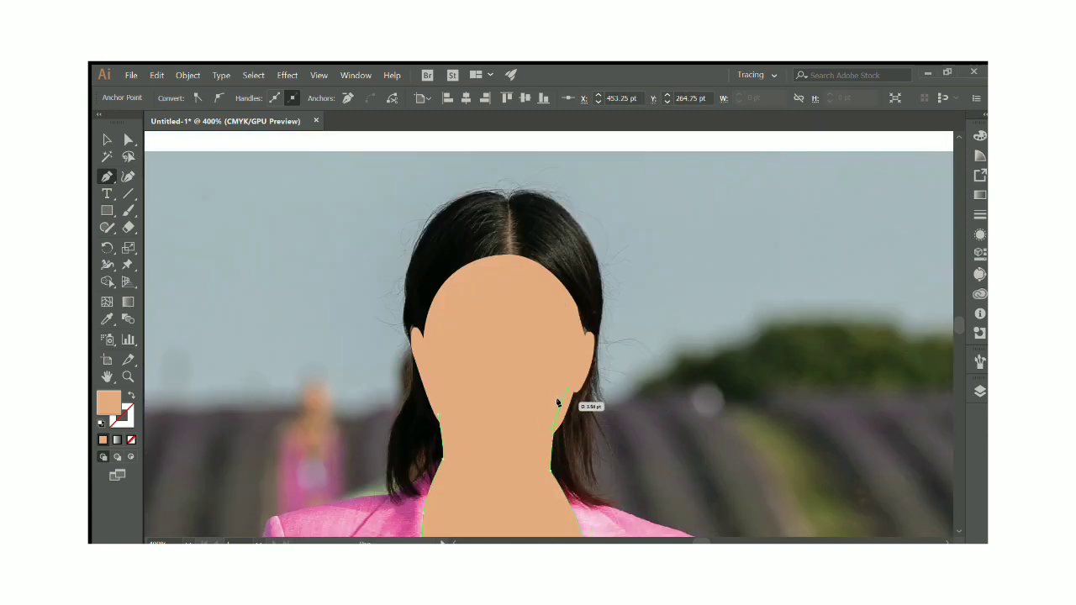
click(438, 416)
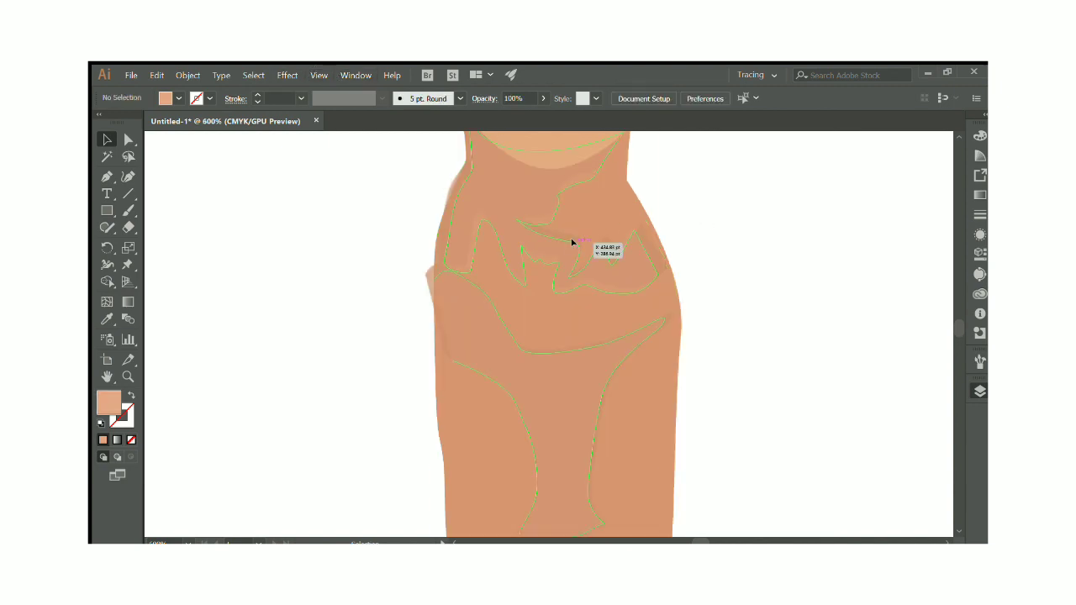
- Adjust the torso skin shading and set the light highlight shapes to 70% opacity
click(572, 242)
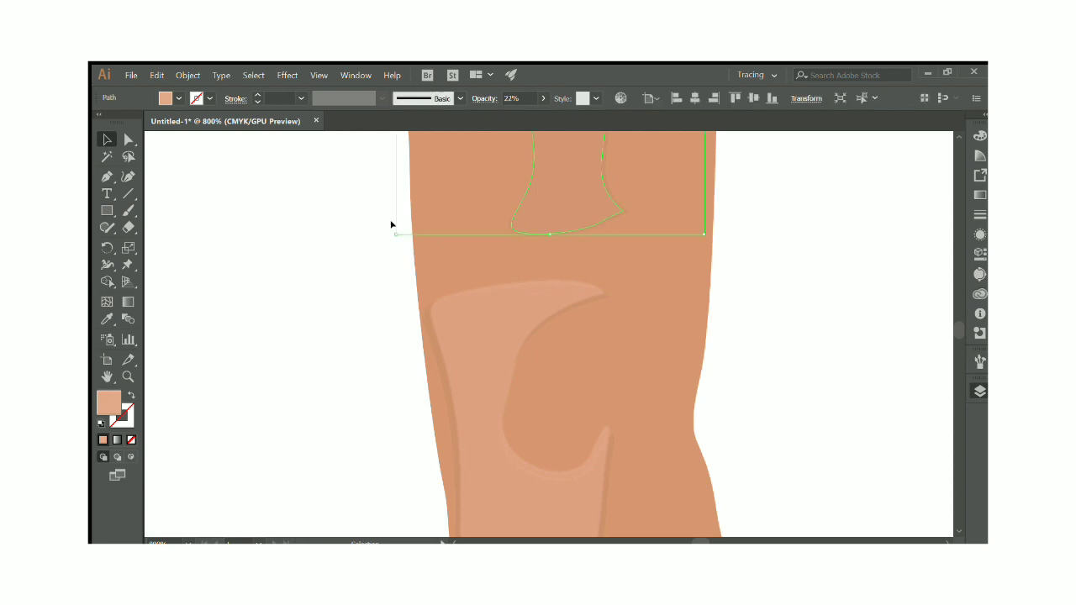
drag(409, 232, 403, 231)
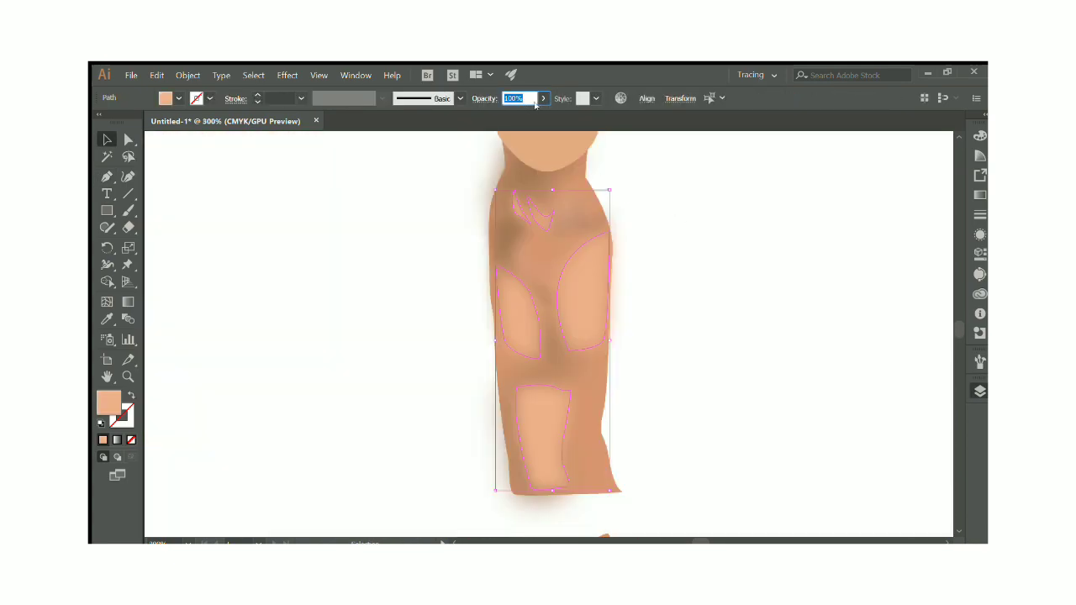
text(70)
key(Return)
click(688, 243)
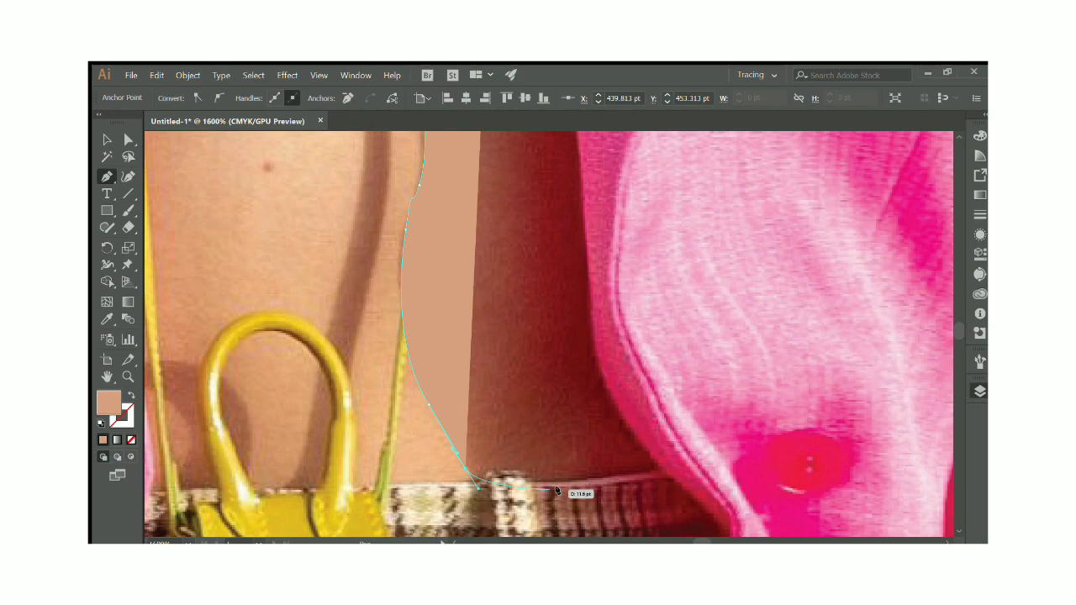
- Trace the exposed chest skin between the lapels along the jacket edge
click(673, 482)
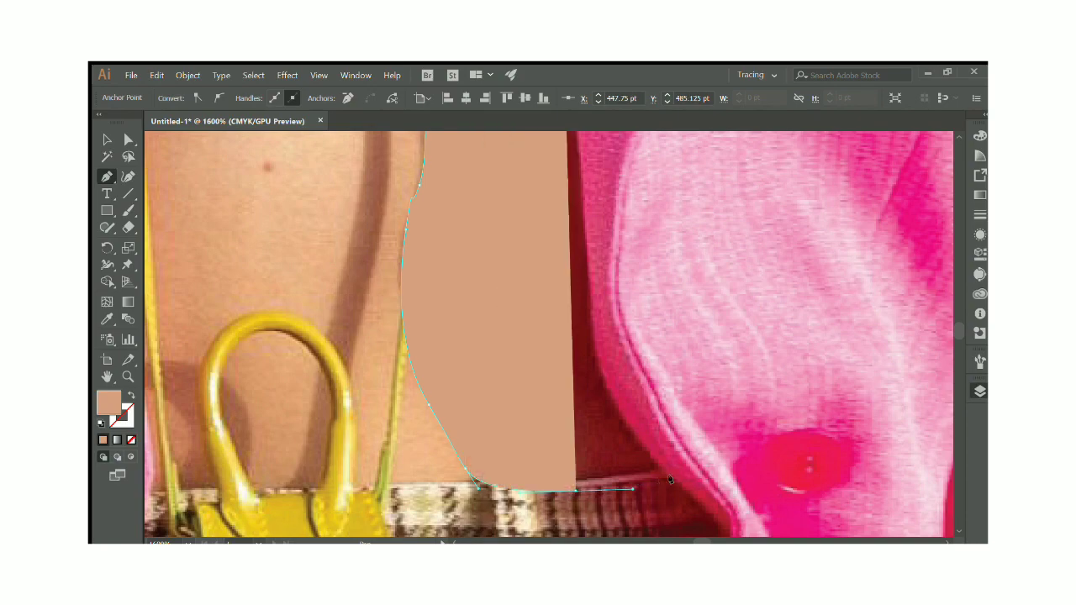
click(661, 444)
click(620, 387)
click(606, 290)
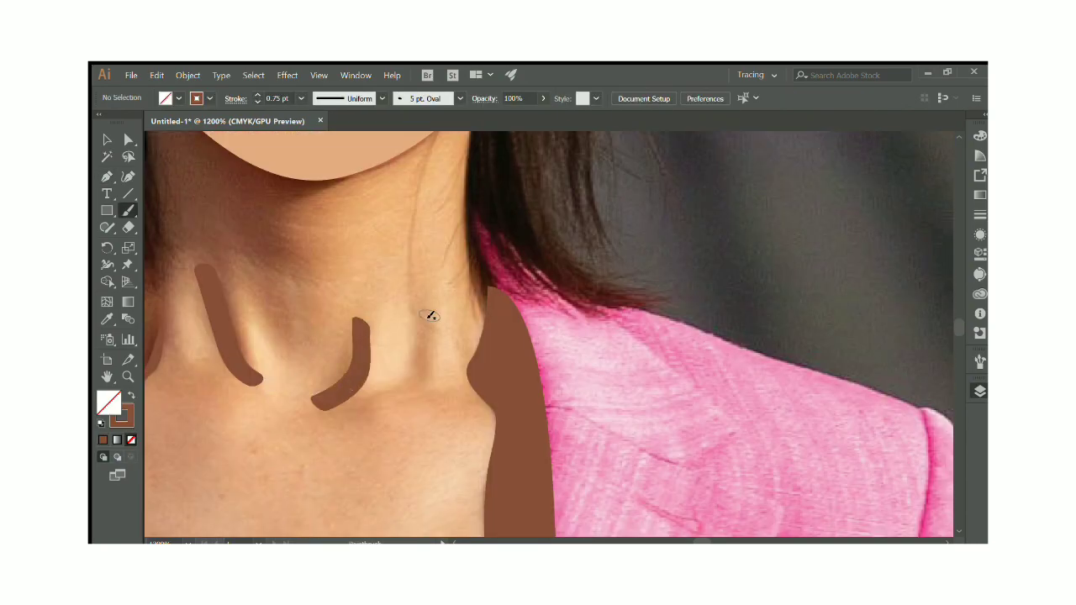
- Draw the curved brown collarbone shading shape and begin the black bra outline
drag(430, 315, 389, 405)
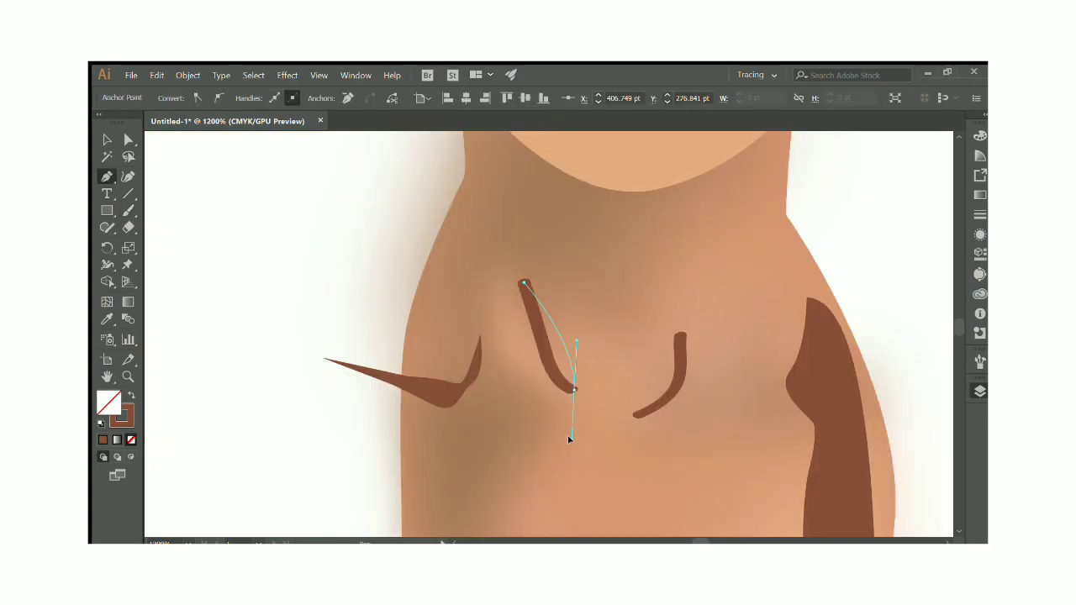
click(132, 395)
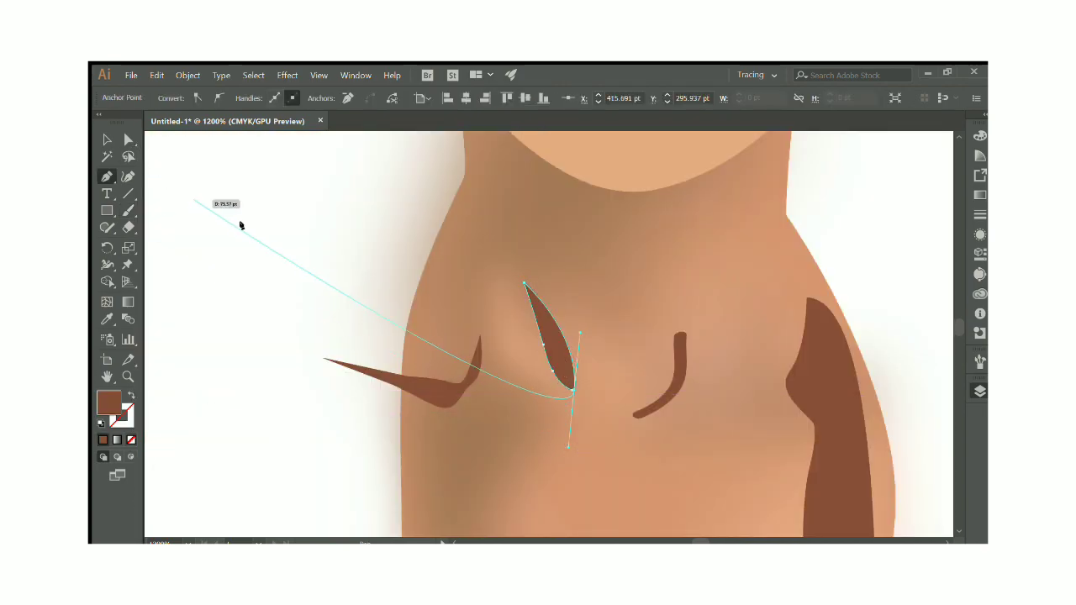
drag(525, 285, 528, 315)
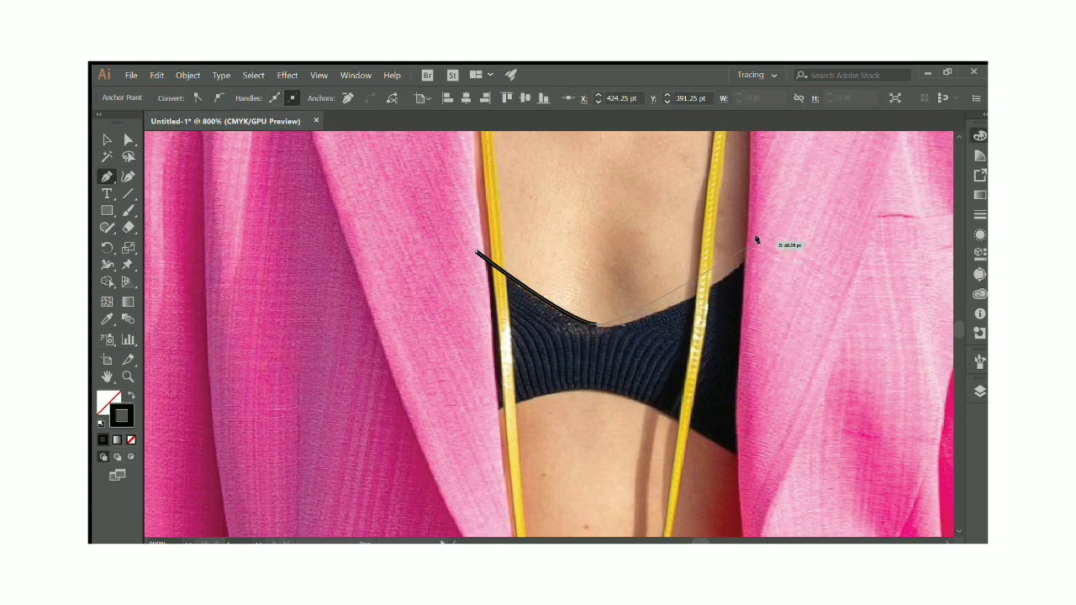
drag(757, 242, 805, 174)
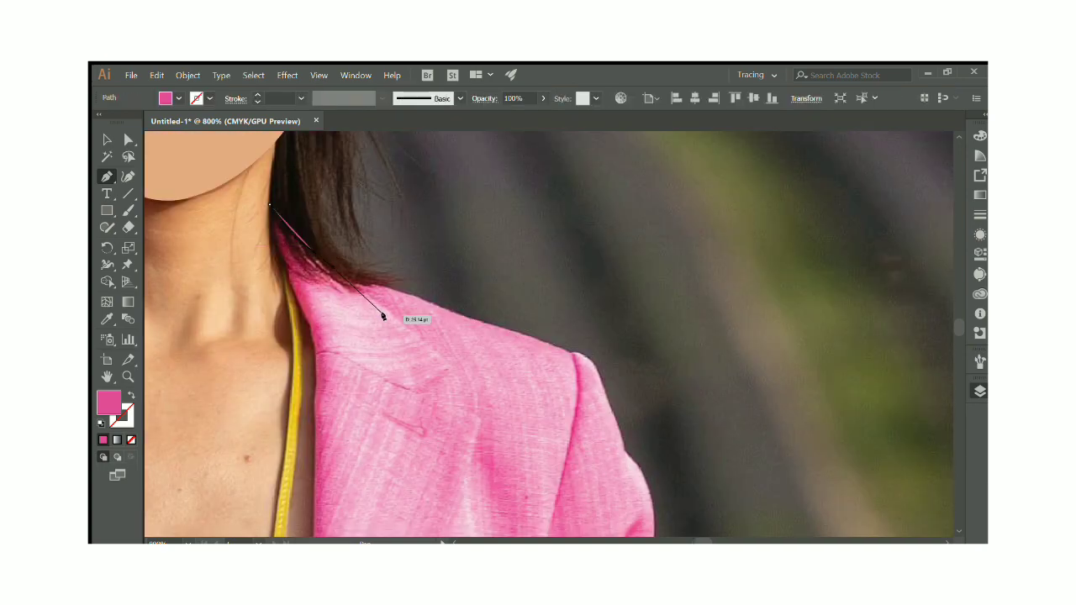
- Trace the darker pink lapel from the shoulder down the jacket front
click(409, 330)
click(452, 368)
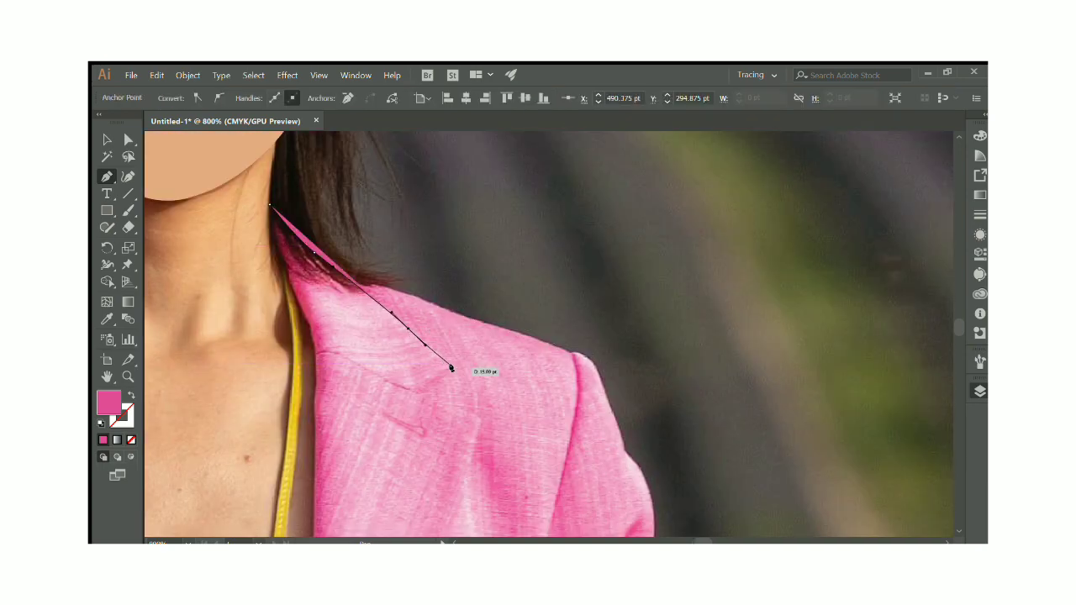
click(416, 393)
click(481, 419)
scroll(479, 419, down, 3)
scroll(478, 419, down, 5)
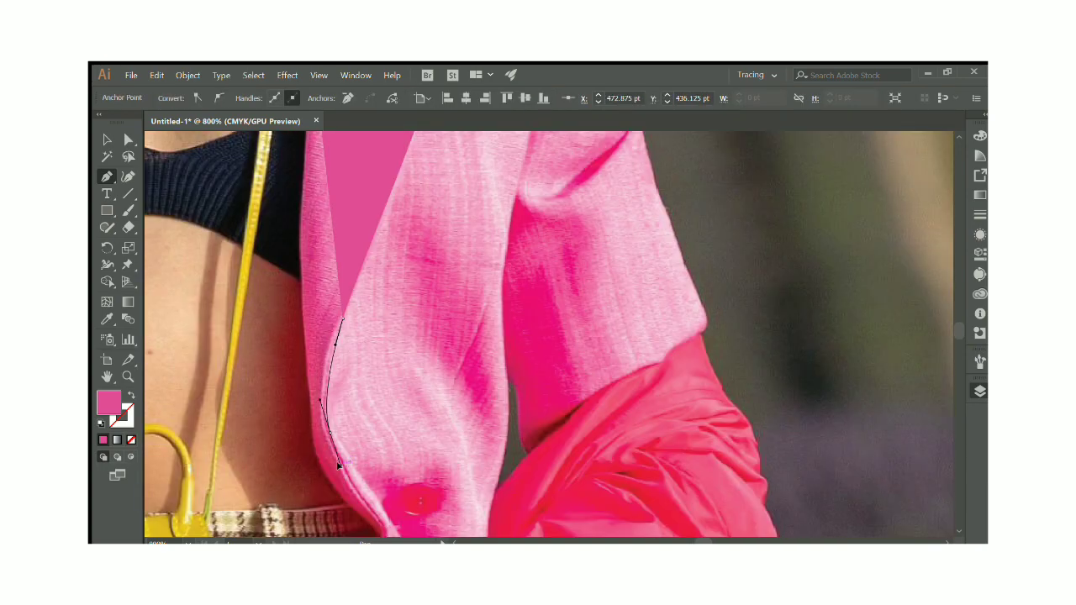
- Trace the lighter pink left jacket panel from the waist up its left edge
click(368, 412)
click(395, 448)
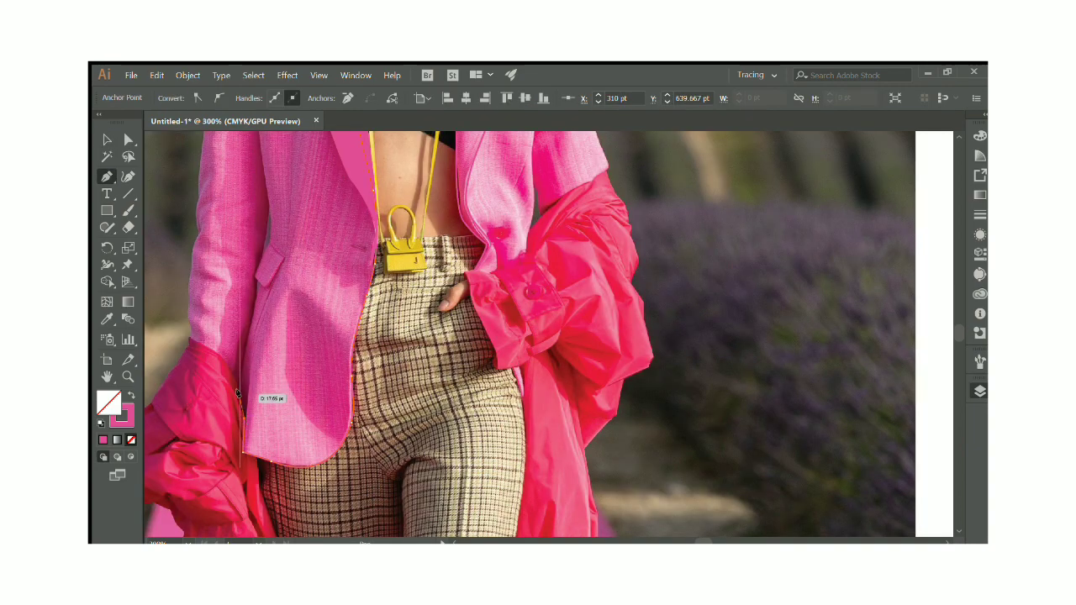
click(237, 389)
click(260, 291)
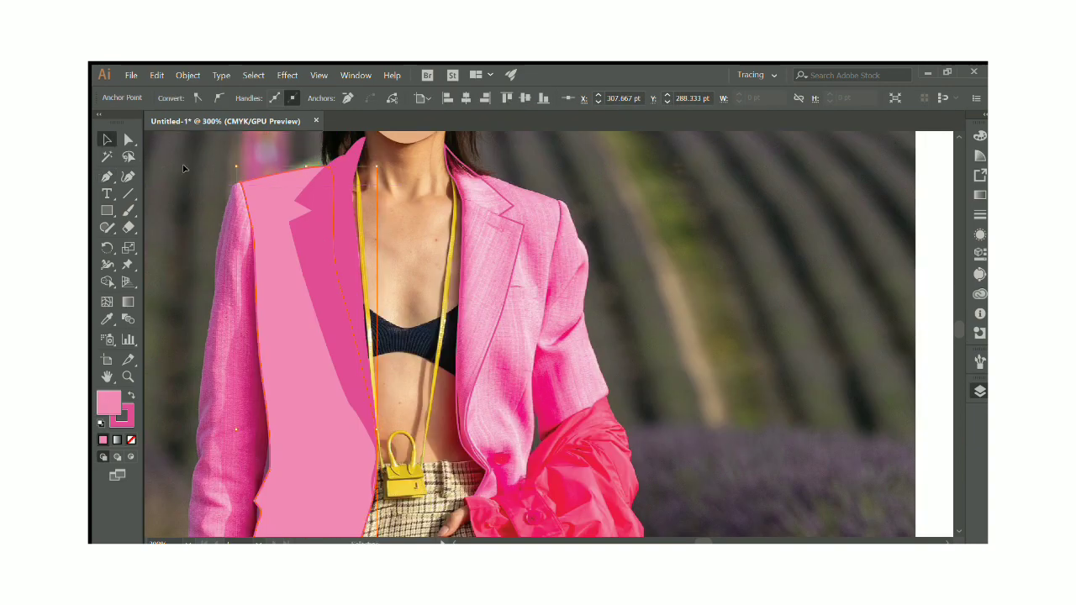
scroll(497, 333, up, 5)
scroll(520, 249, up, 1)
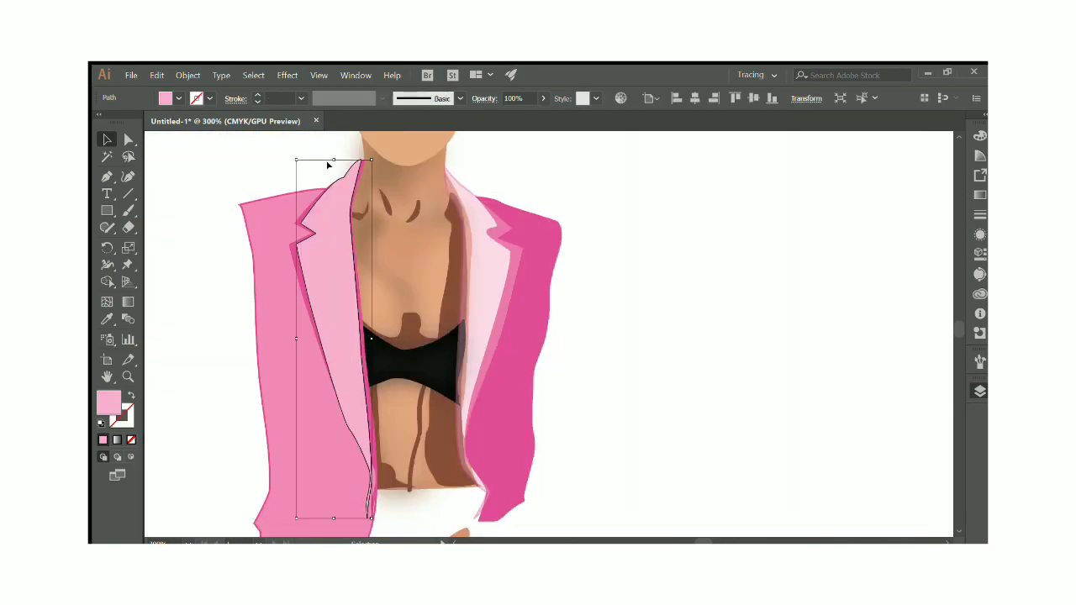
- Resize the pale lapel highlight to fit the lapel and lower it to 29% opacity
drag(334, 159, 334, 162)
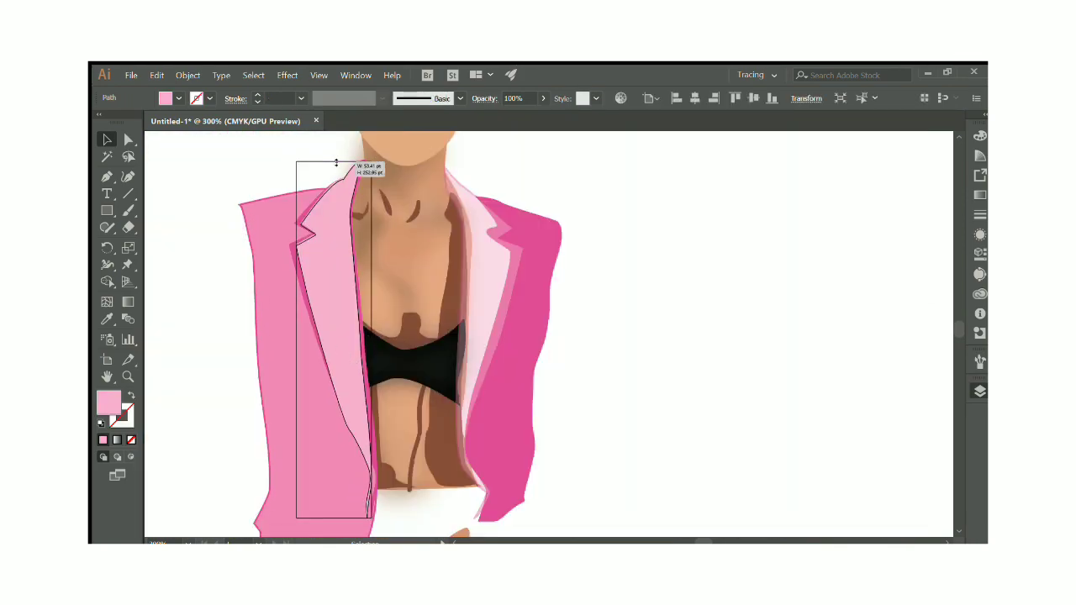
mouse_move(334, 518)
mouse_down()
mouse_move(344, 512)
mouse_move(334, 510)
mouse_up()
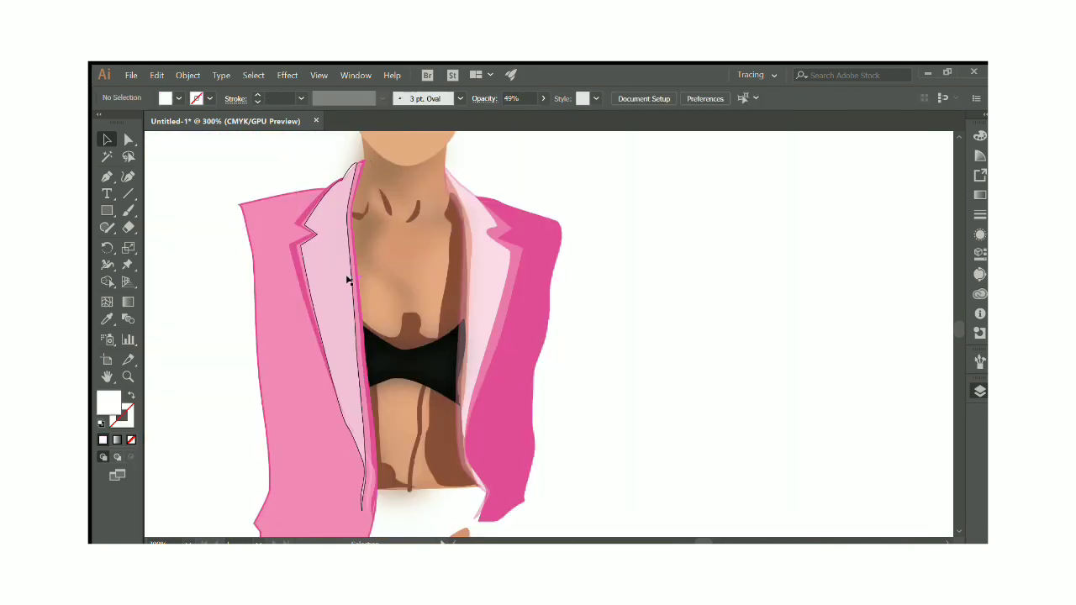
drag(501, 117, 496, 117)
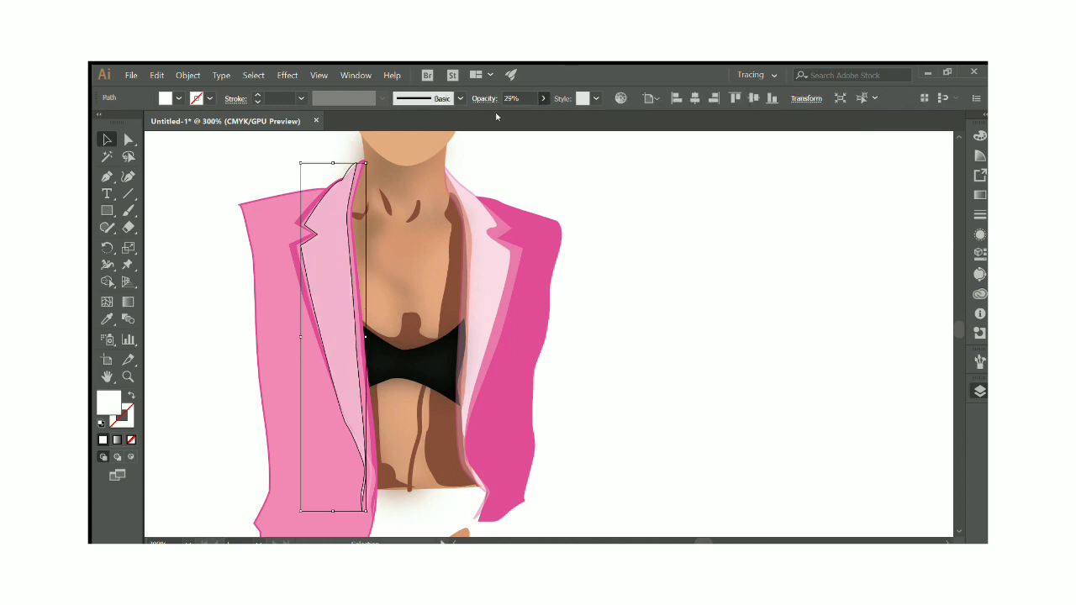
click(728, 274)
key(ctrl+minus)
key(ctrl+minus)
key(ctrl+minus)
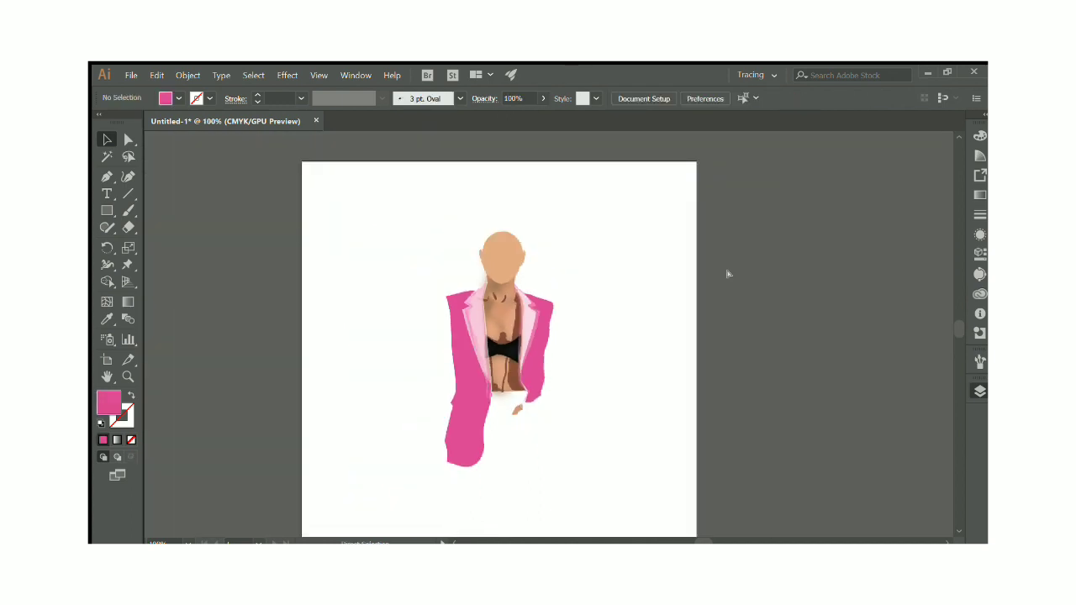
key(ctrl+plus)
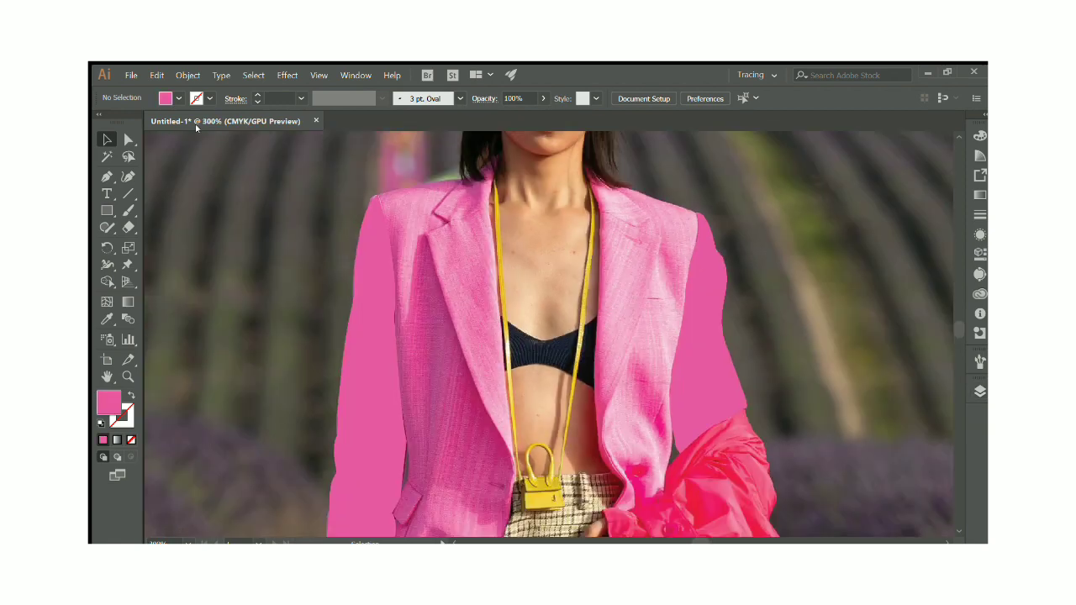
- Trace black hair strand shapes down to the shoulder and paint a black strand over the hair
scroll(567, 374, down, 1)
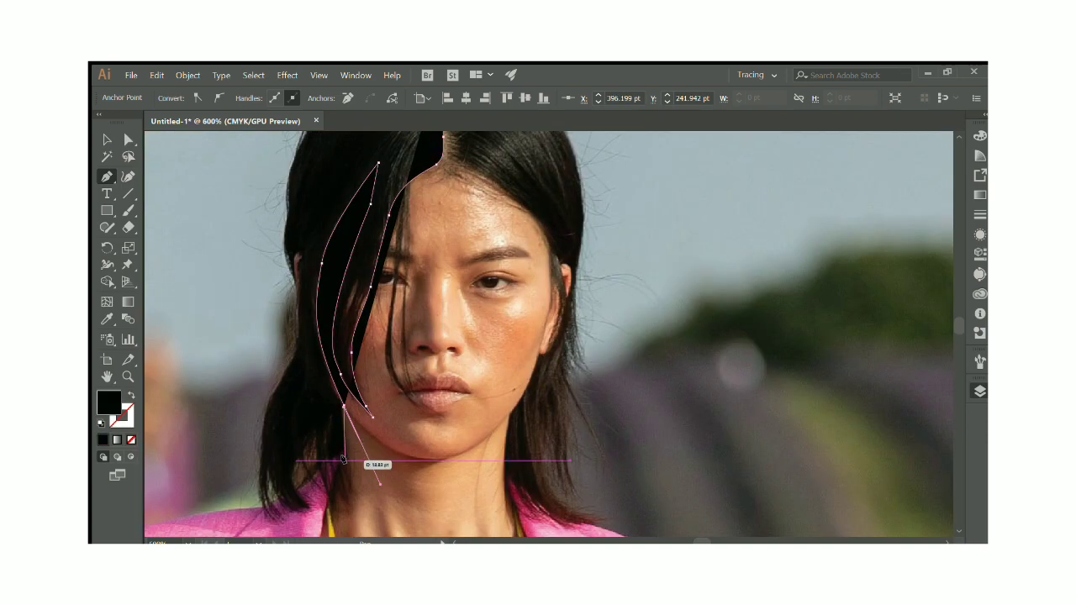
scroll(352, 421, down, 2)
click(351, 420)
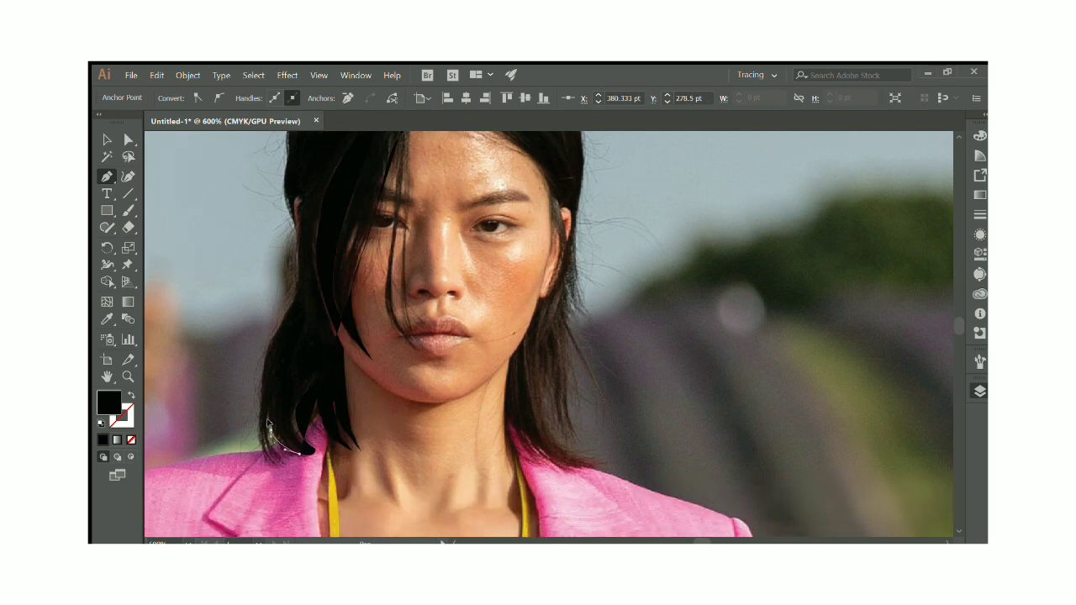
click(286, 458)
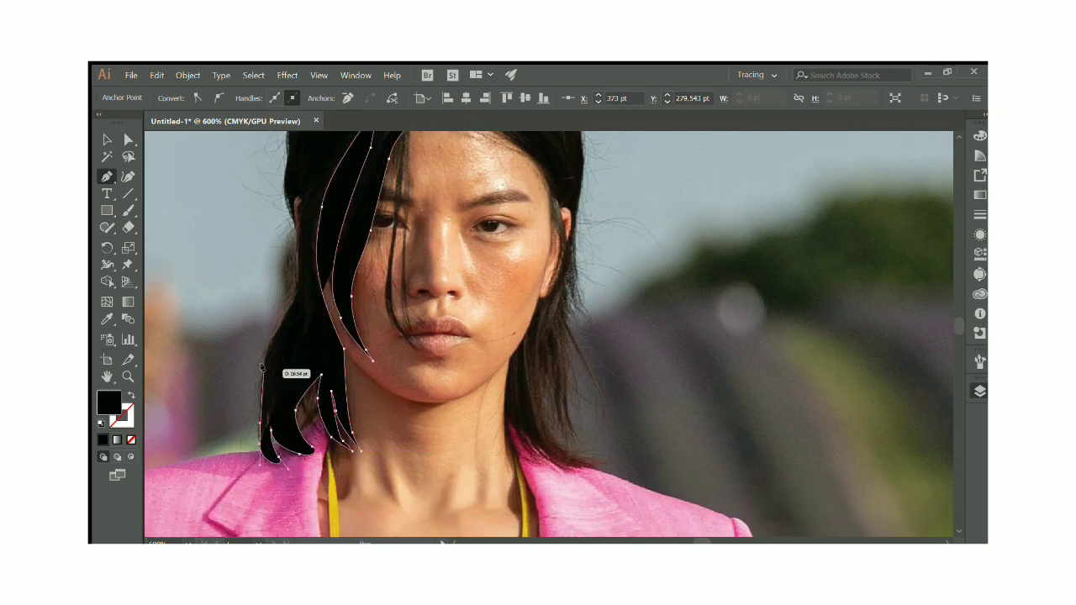
click(298, 287)
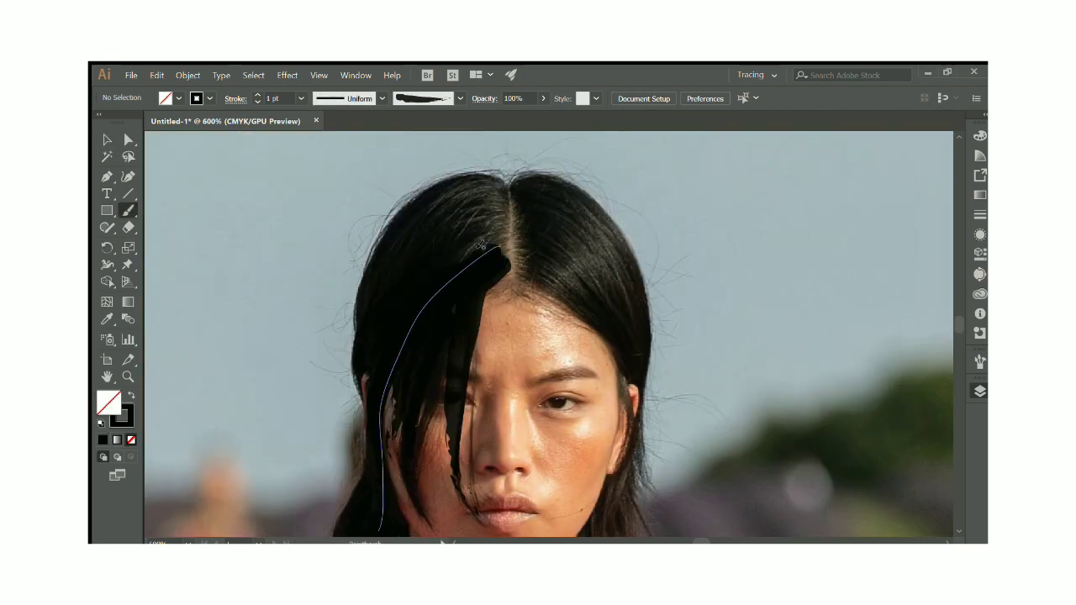
drag(465, 247, 504, 228)
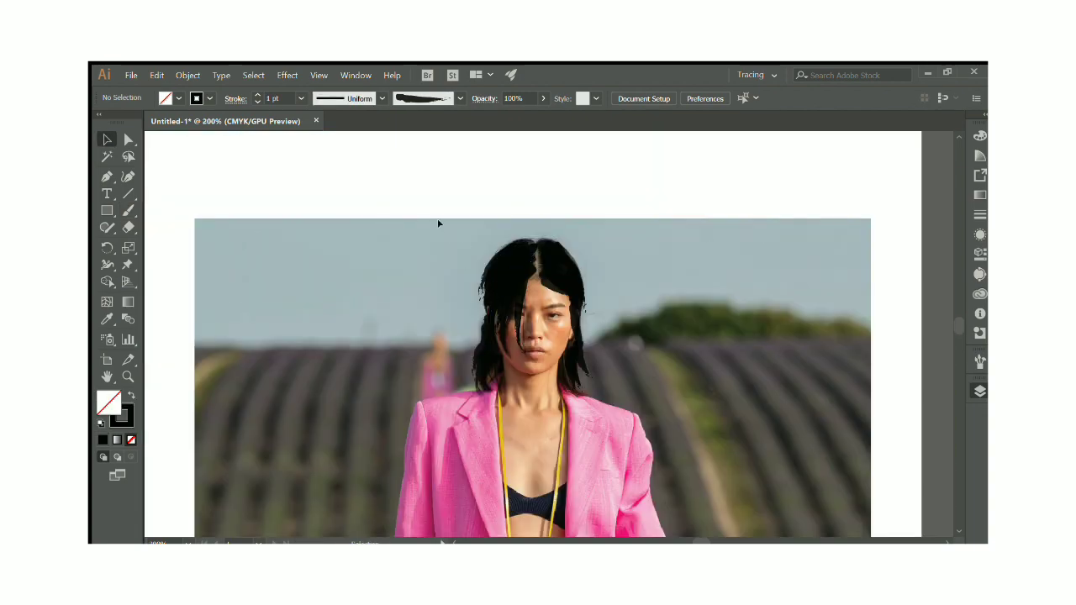
- Set a solid dark red fill with no stroke
scroll(705, 308, up, 3)
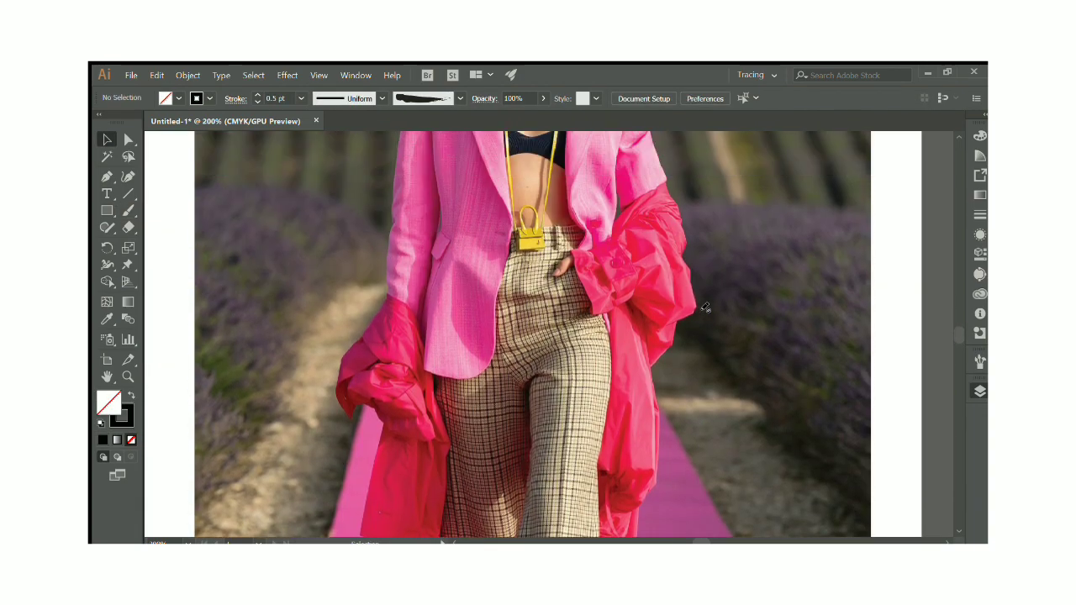
scroll(703, 308, up, 5)
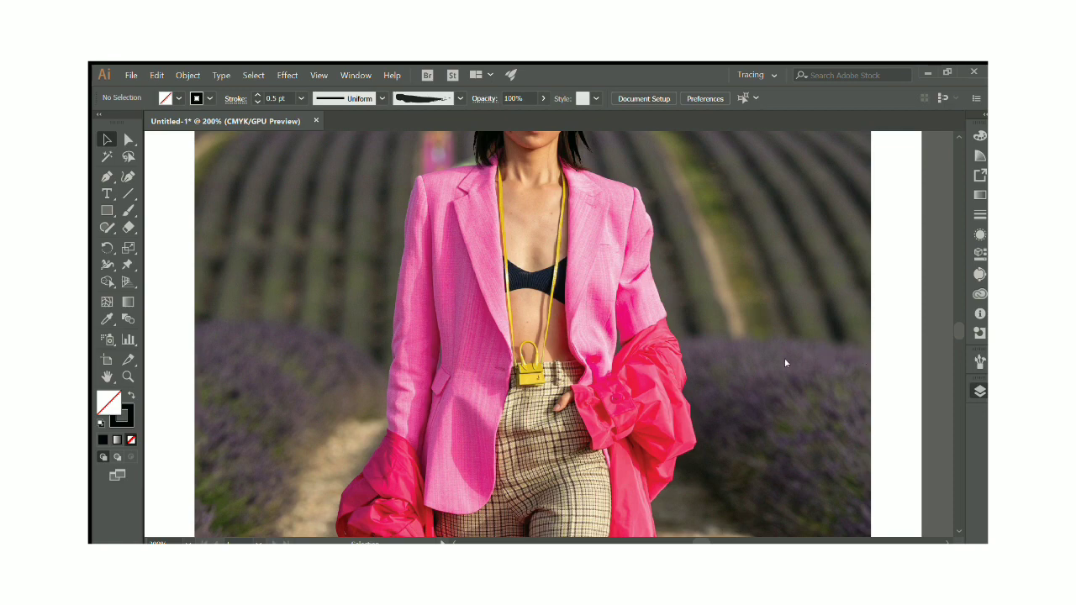
scroll(790, 363, down, 2)
click(132, 394)
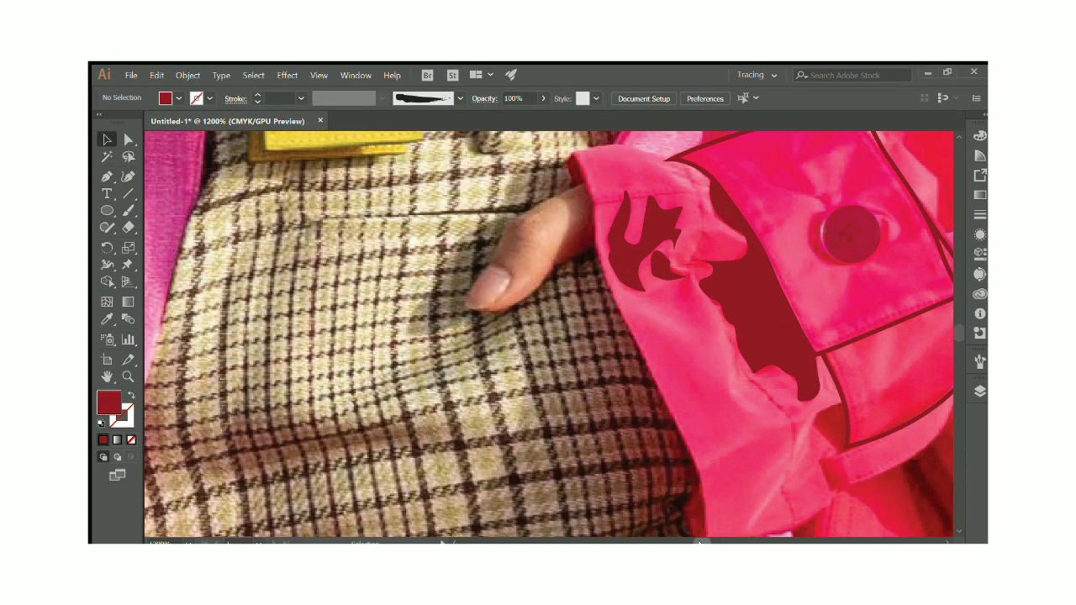
scroll(700, 543, right, 3)
- Trace dark crimson shadow shapes along the coat's shoulder and sleeve folds
click(107, 176)
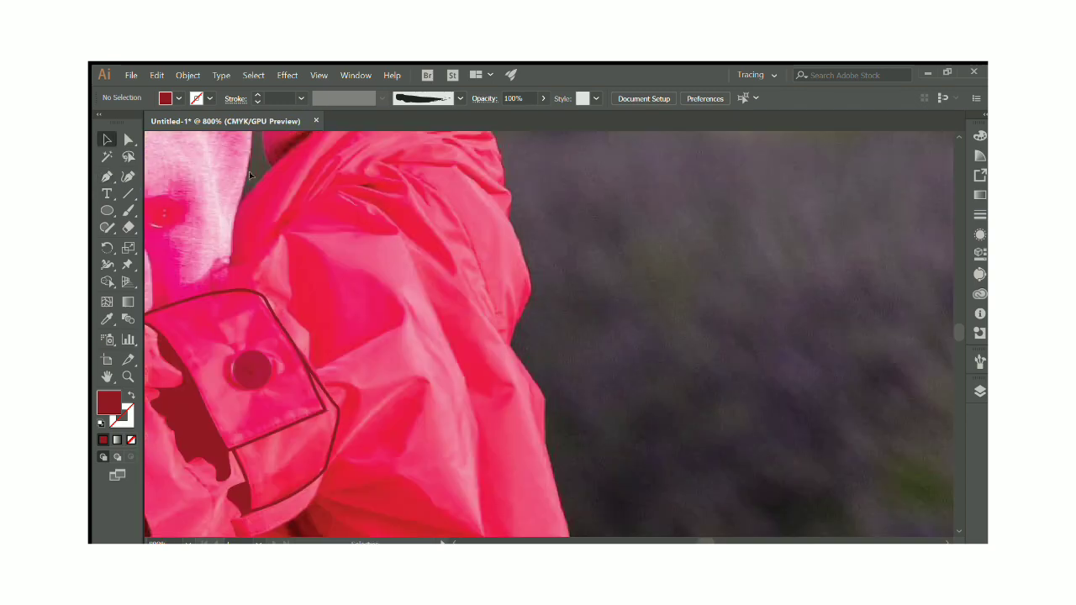
drag(282, 235, 291, 295)
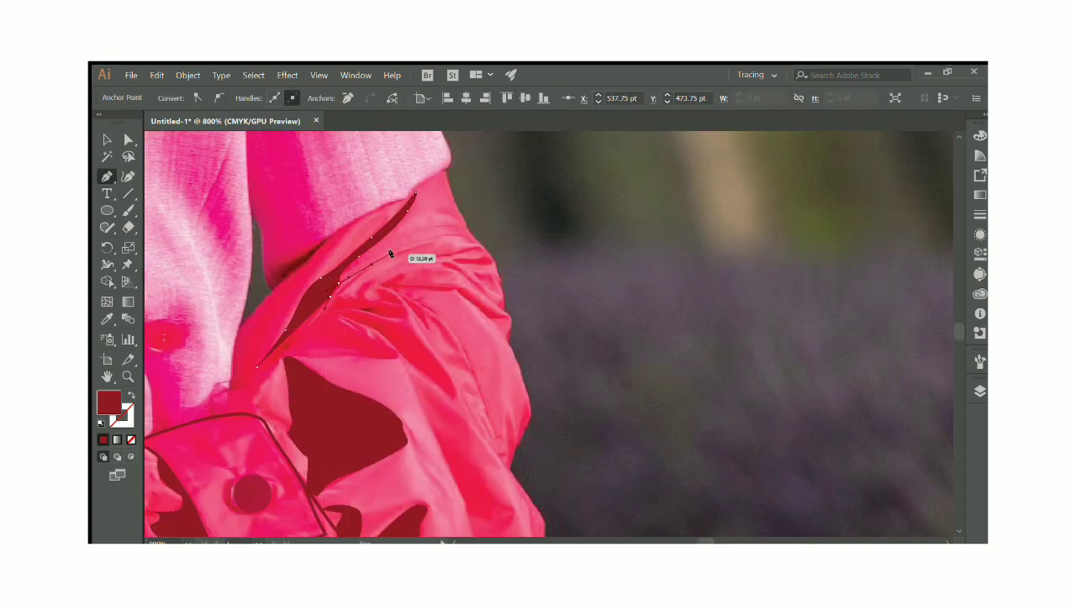
drag(395, 247, 435, 243)
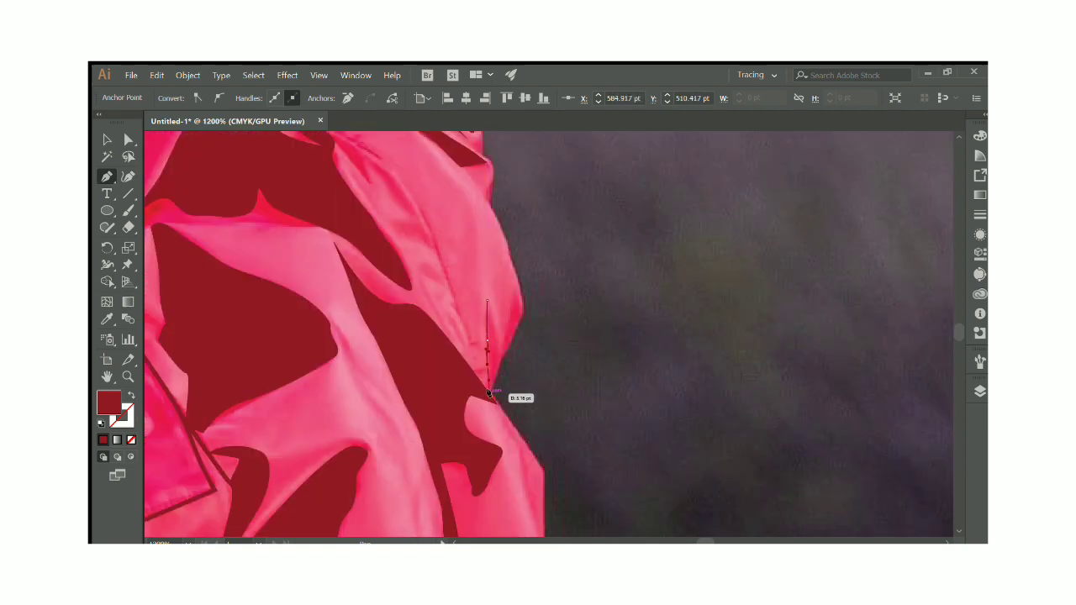
drag(488, 394, 491, 368)
drag(513, 294, 514, 296)
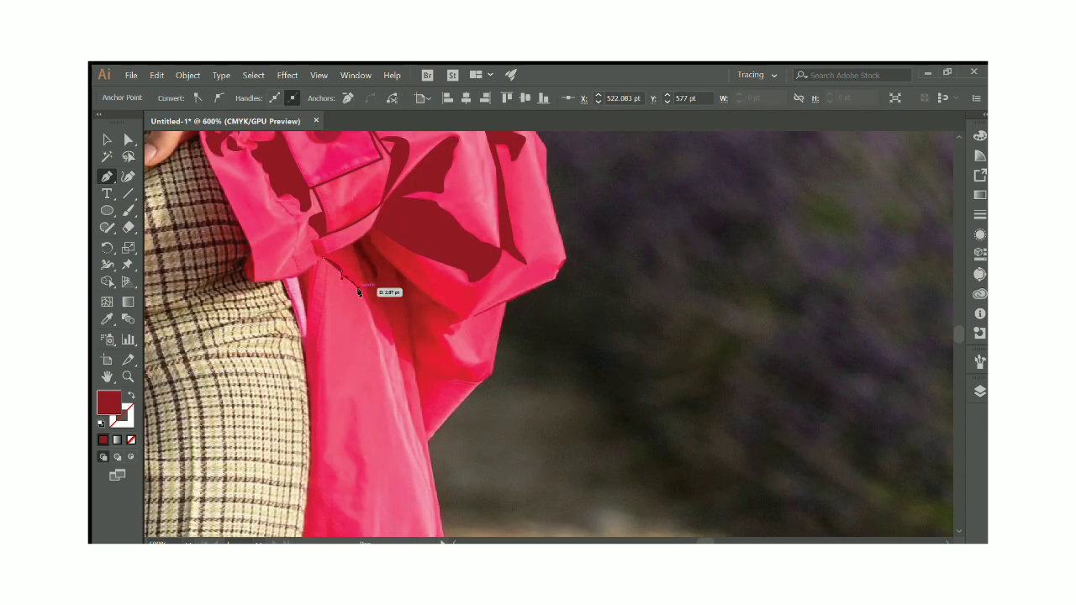
click(392, 345)
click(386, 312)
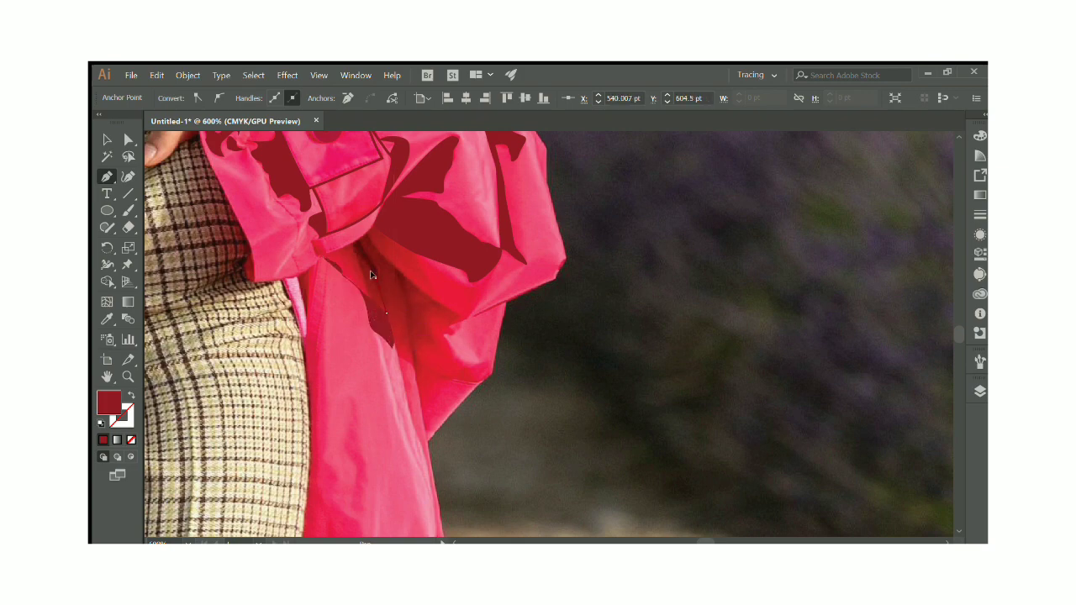
click(376, 277)
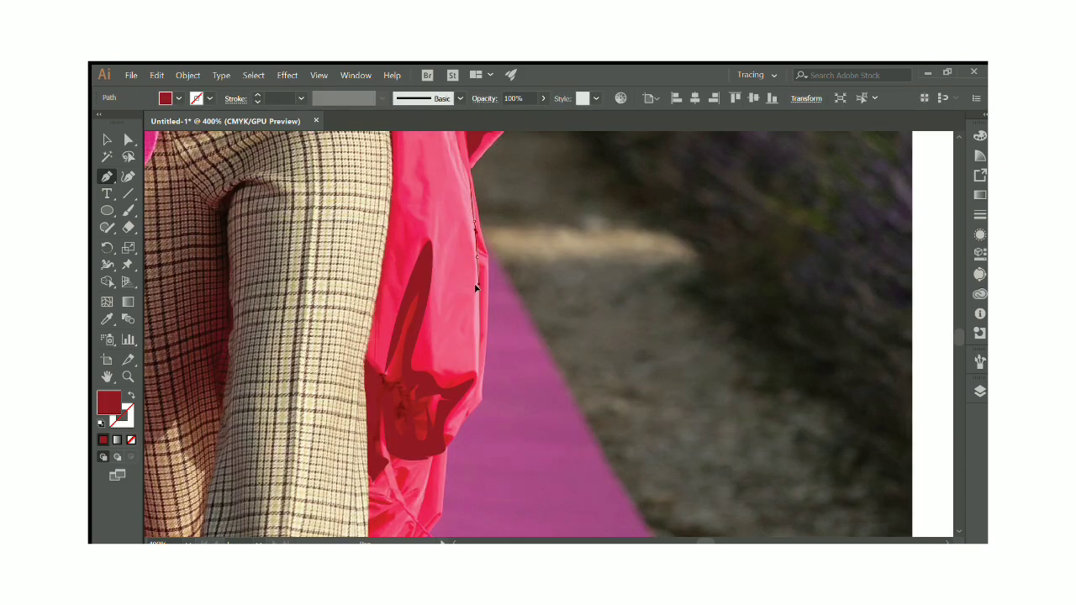
click(480, 345)
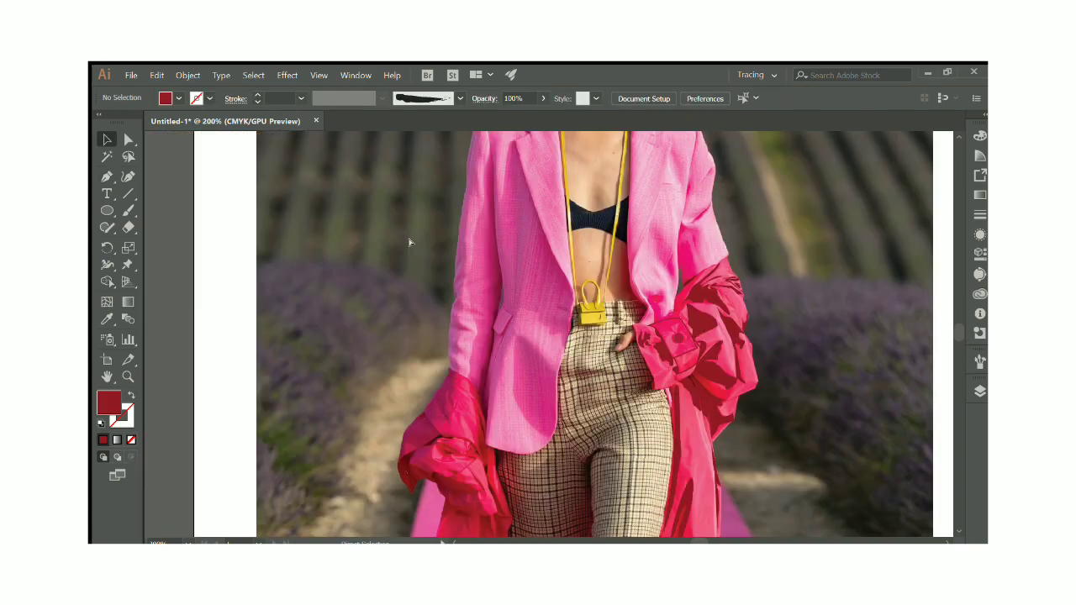
- Draw a straight path along the right trouser hem and deselect it
scroll(408, 238, down, 2)
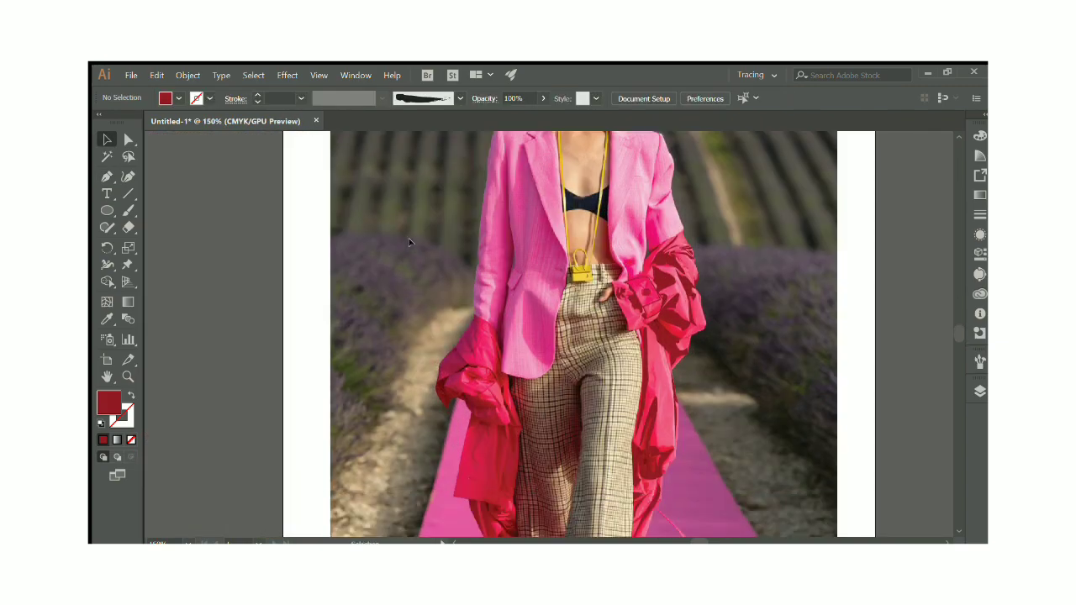
scroll(410, 238, down, 3)
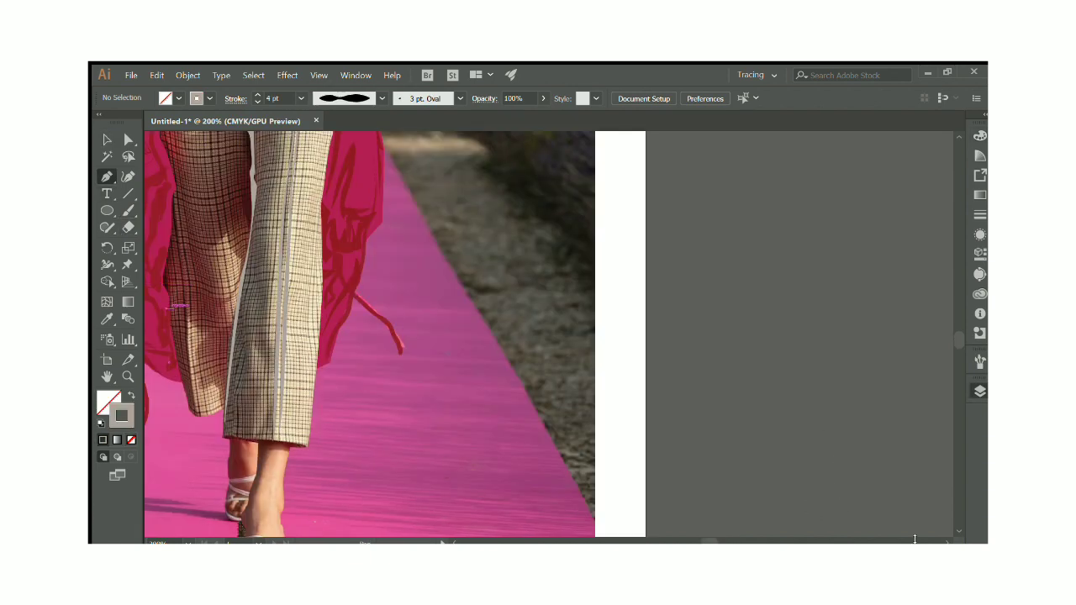
click(222, 439)
click(305, 446)
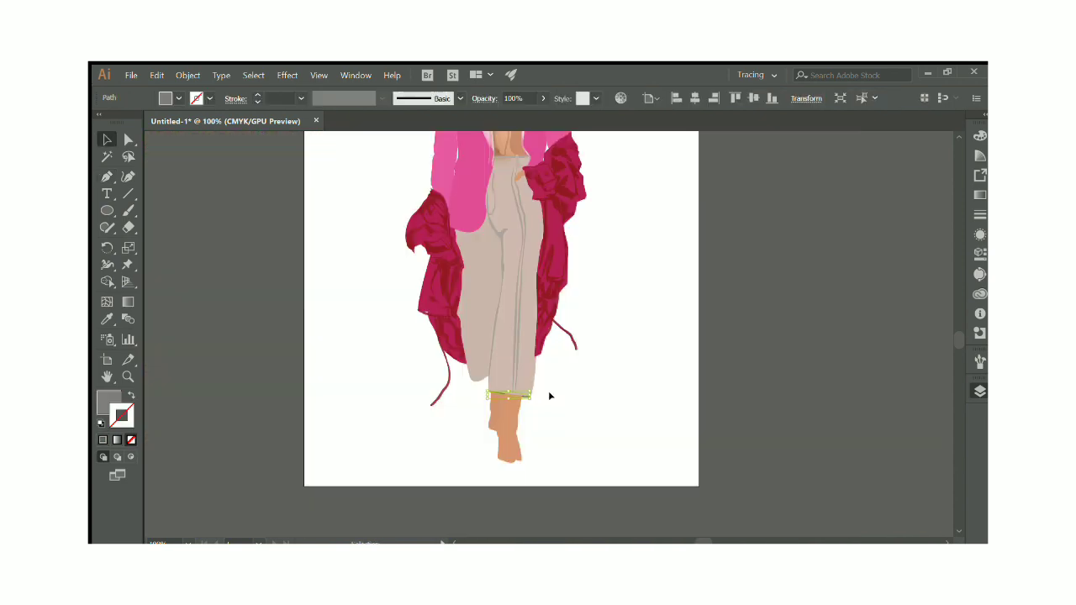
click(550, 395)
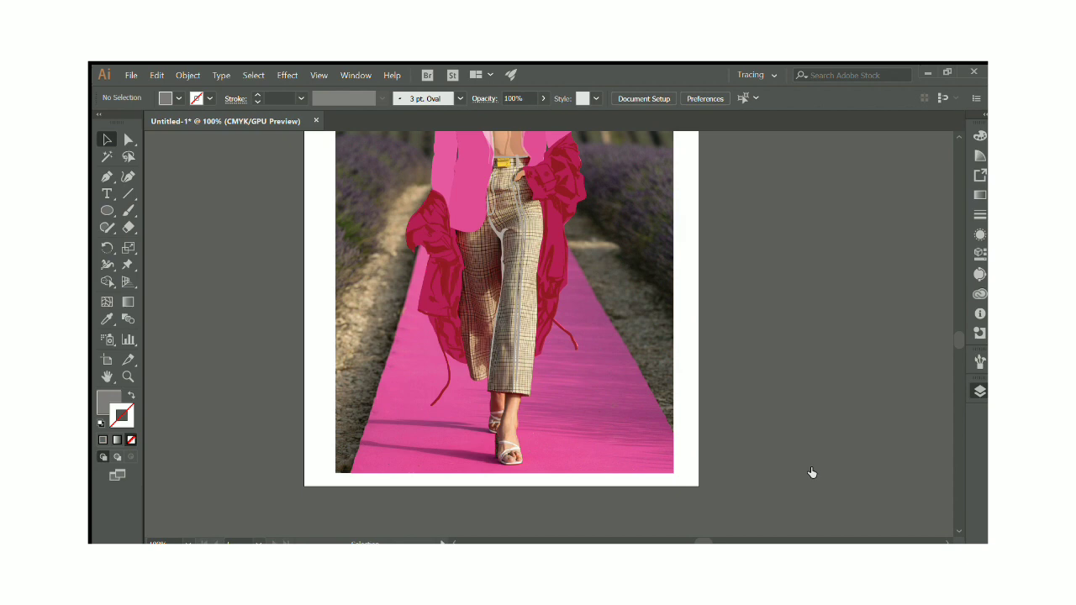
- Select the left and central trouser crease lines and lower them to 37% opacity
scroll(802, 452, up, 3)
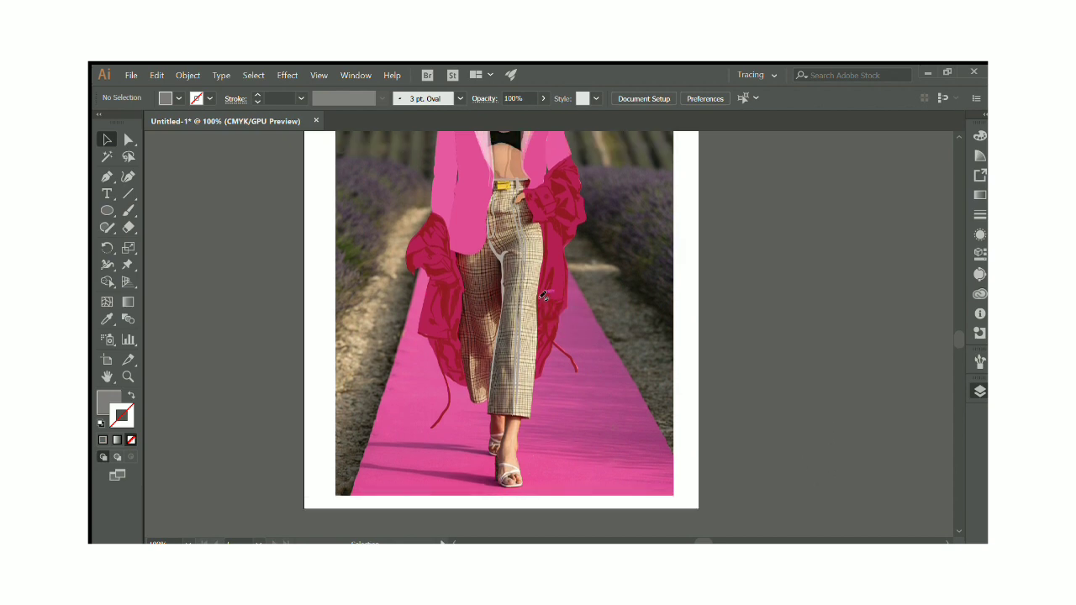
key(ctrl+equal)
key(ctrl+equal)
key(ctrl+equal)
click(107, 175)
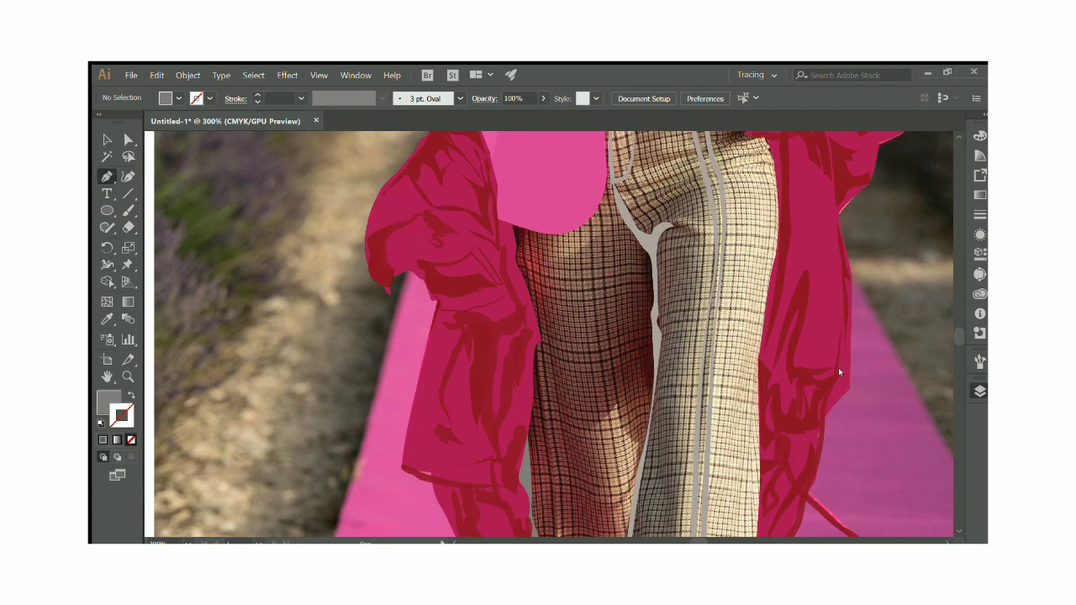
scroll(623, 286, down, 3)
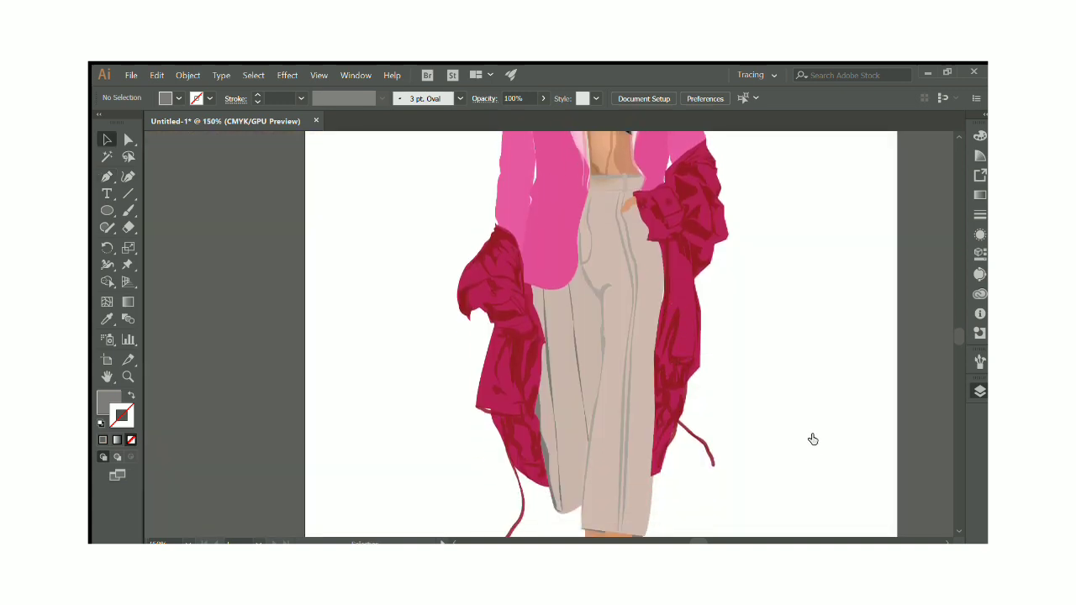
key(ctrl+minus)
scroll(533, 373, down, 2)
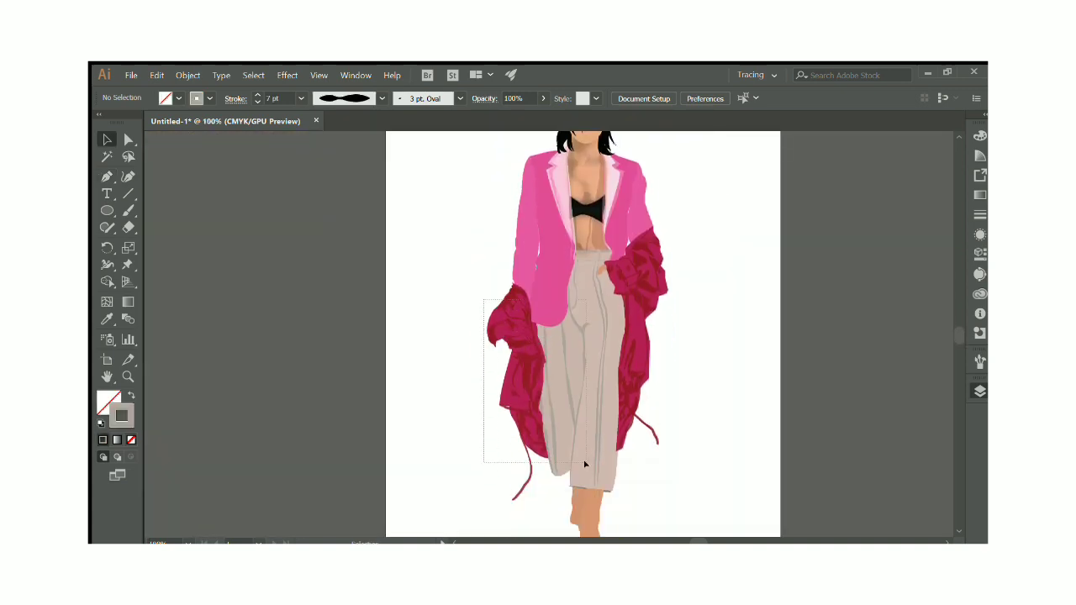
click(555, 395)
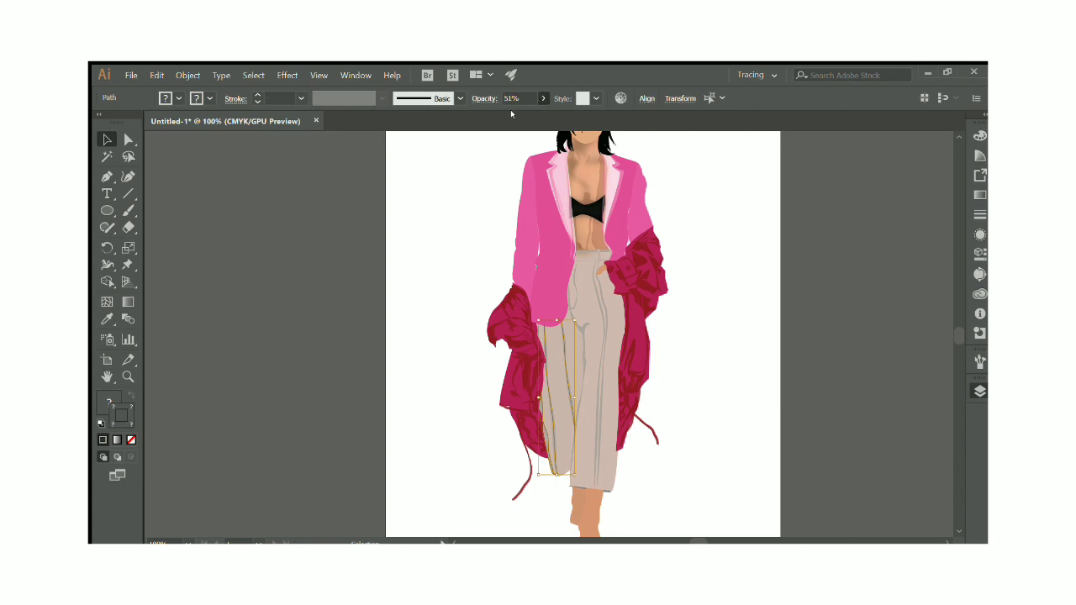
key(ctrl+alt+])
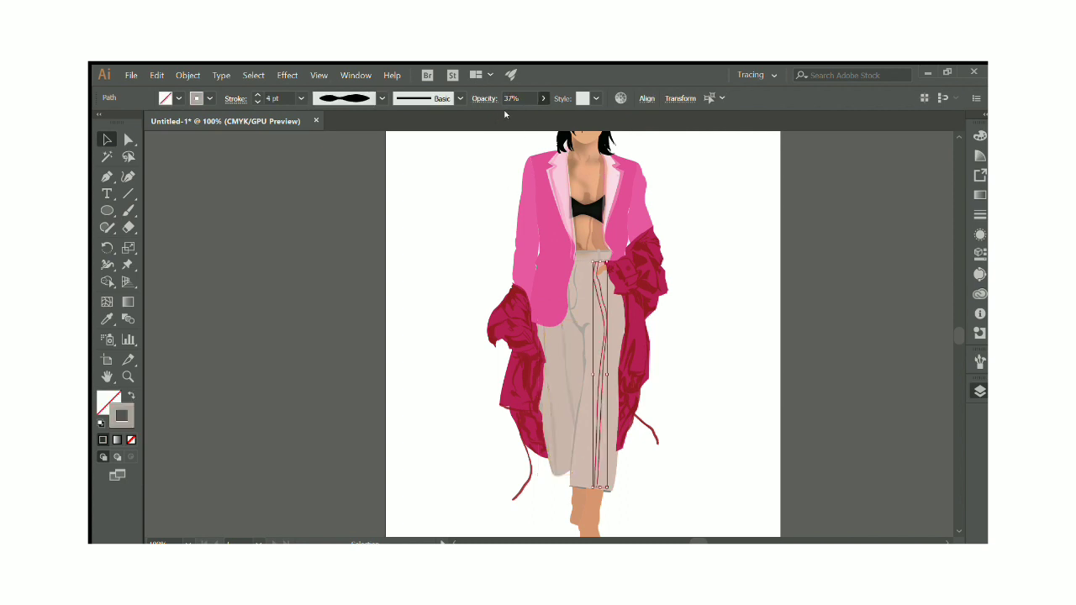
click(713, 252)
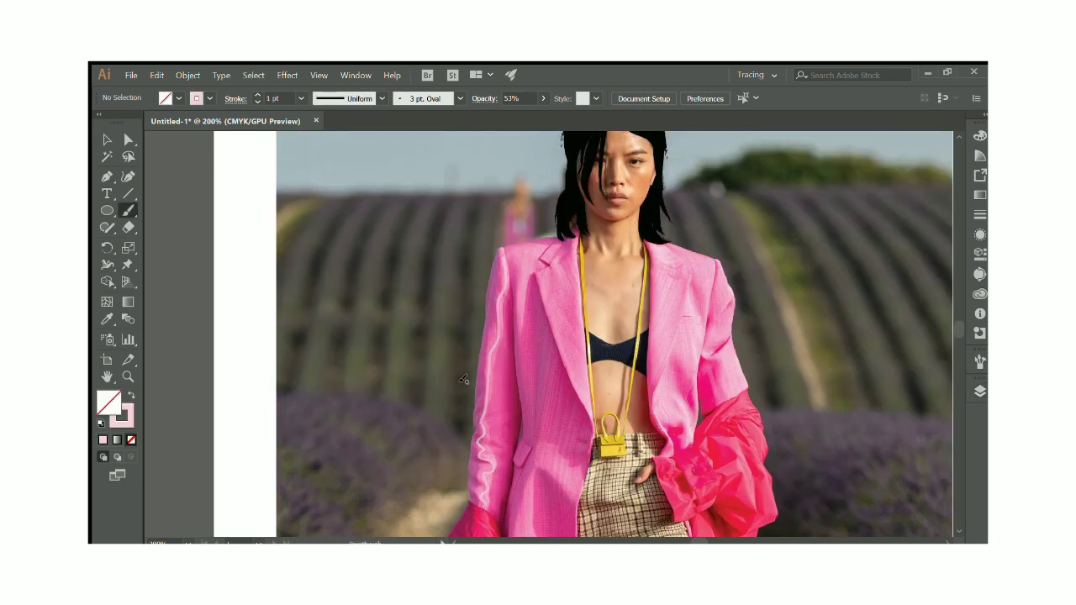
- Increase the stroke weight of the pale pink highlight on the blazer's left sleeve
click(107, 139)
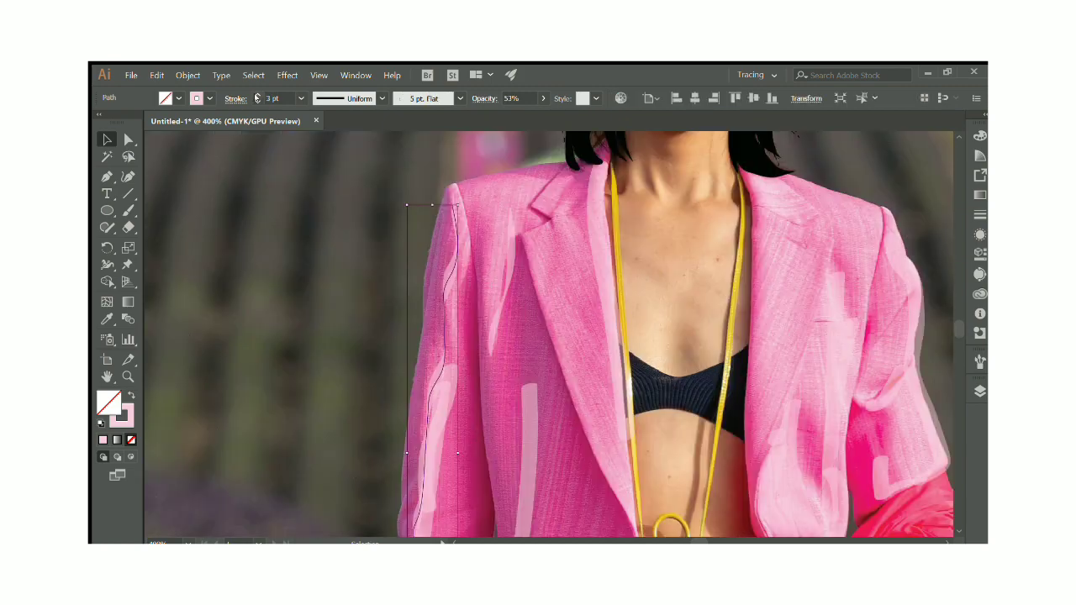
click(257, 95)
click(288, 264)
key(ctrl+minus)
key(ctrl+minus)
key(ctrl+minus)
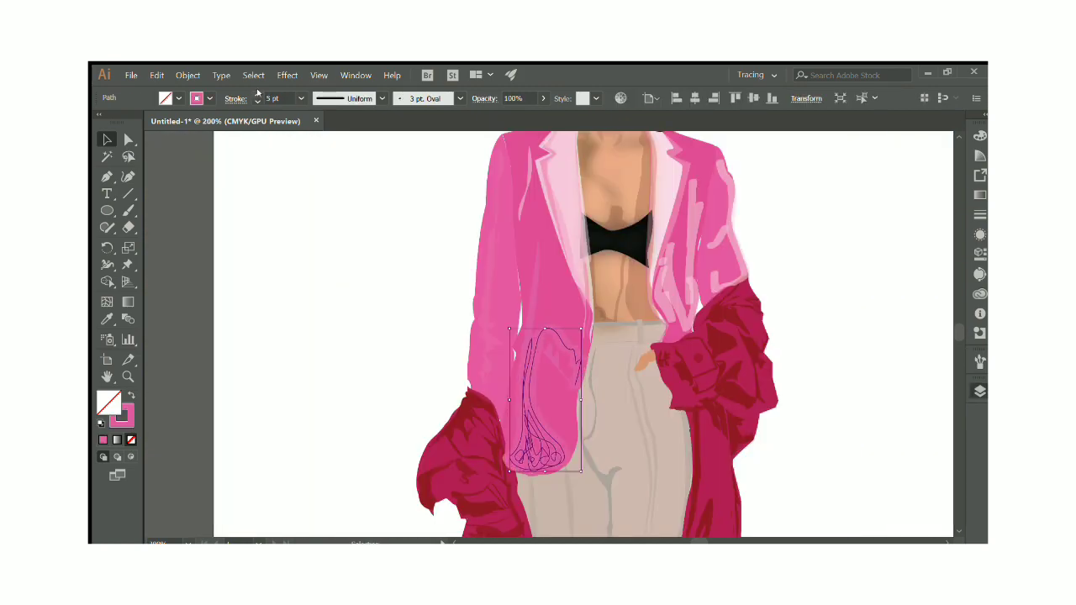
click(360, 252)
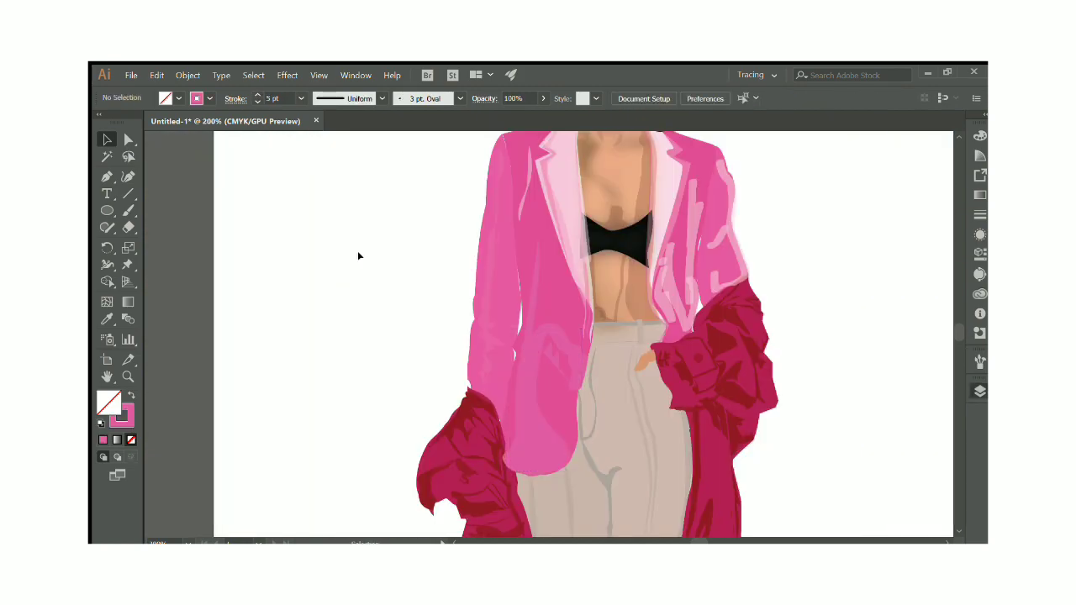
scroll(361, 253, up, 1)
click(560, 408)
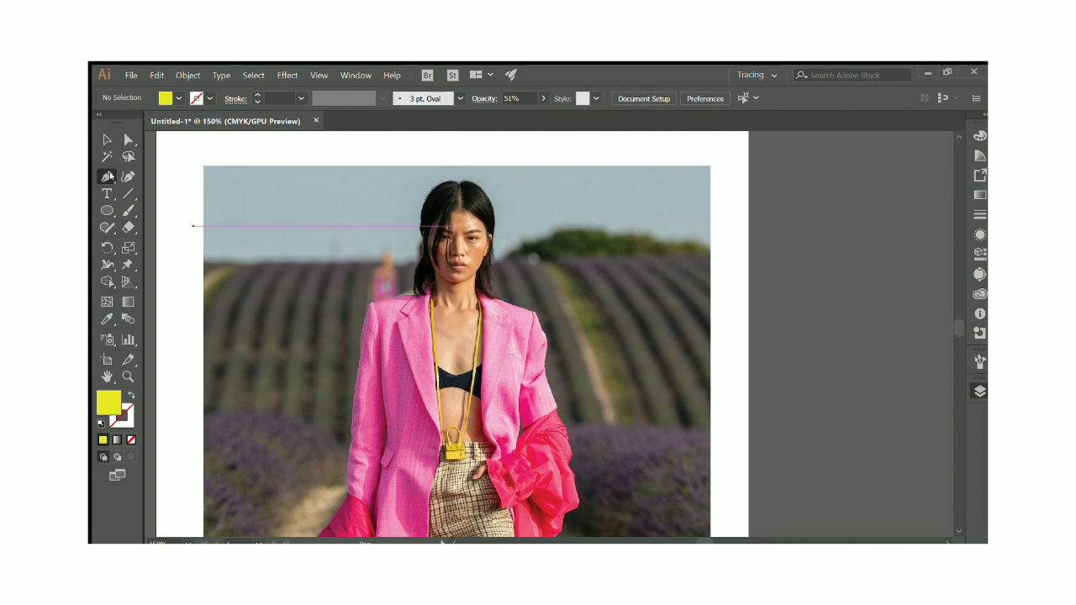
- Outline the small necklace bag's handle loop with the Pen tool as a flat yellow shape
scroll(412, 227, down, 1)
scroll(359, 250, down, 1)
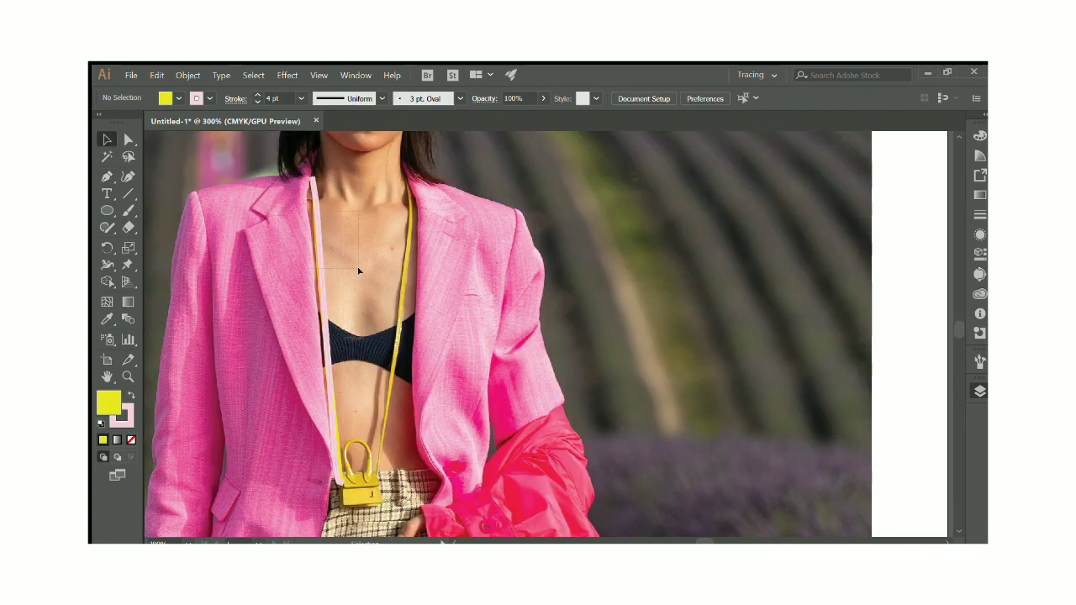
click(106, 177)
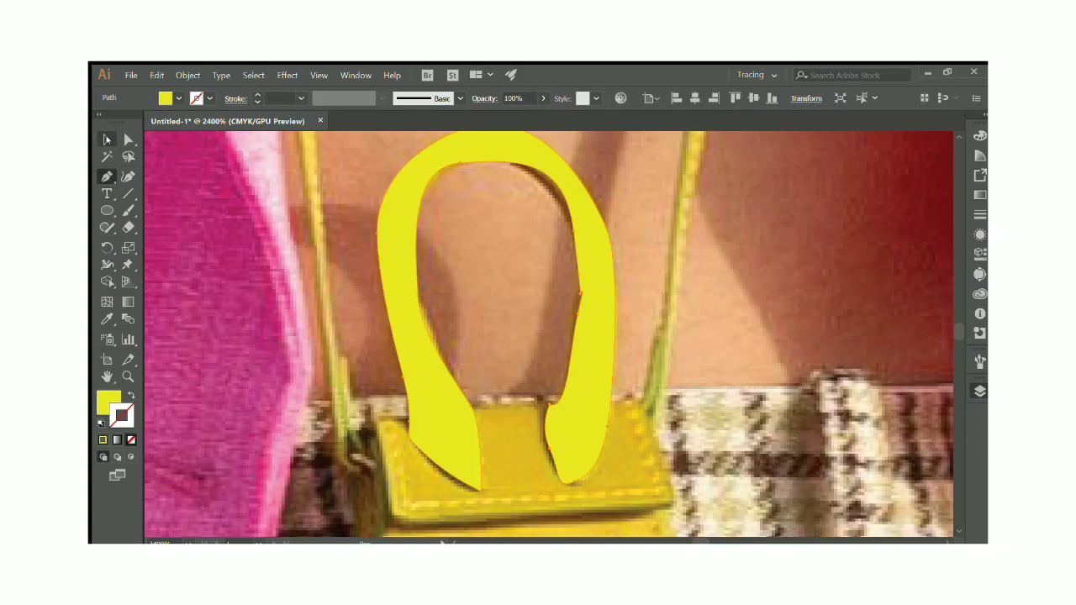
key(v)
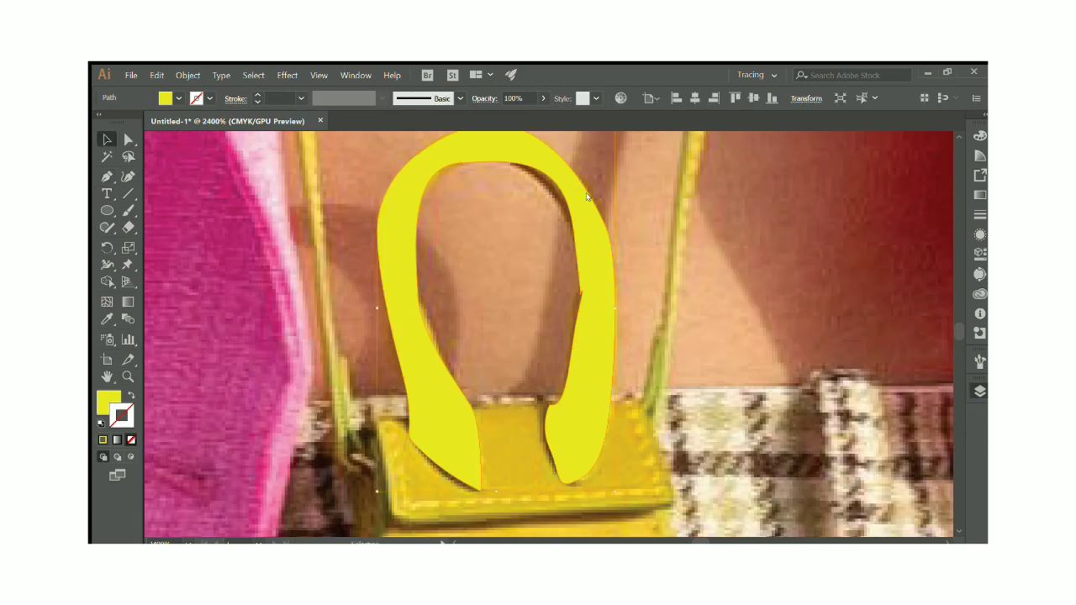